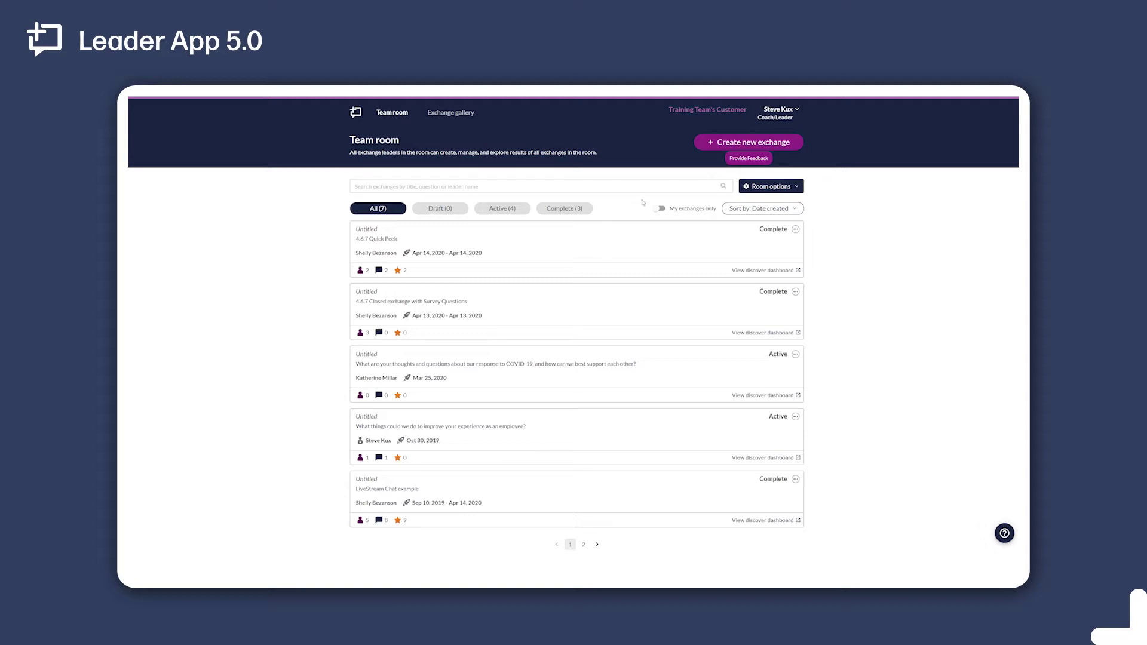
- Preview the exchange list limited to own exchanges, restore the full list, and check the available sort options
click(657, 209)
click(657, 209)
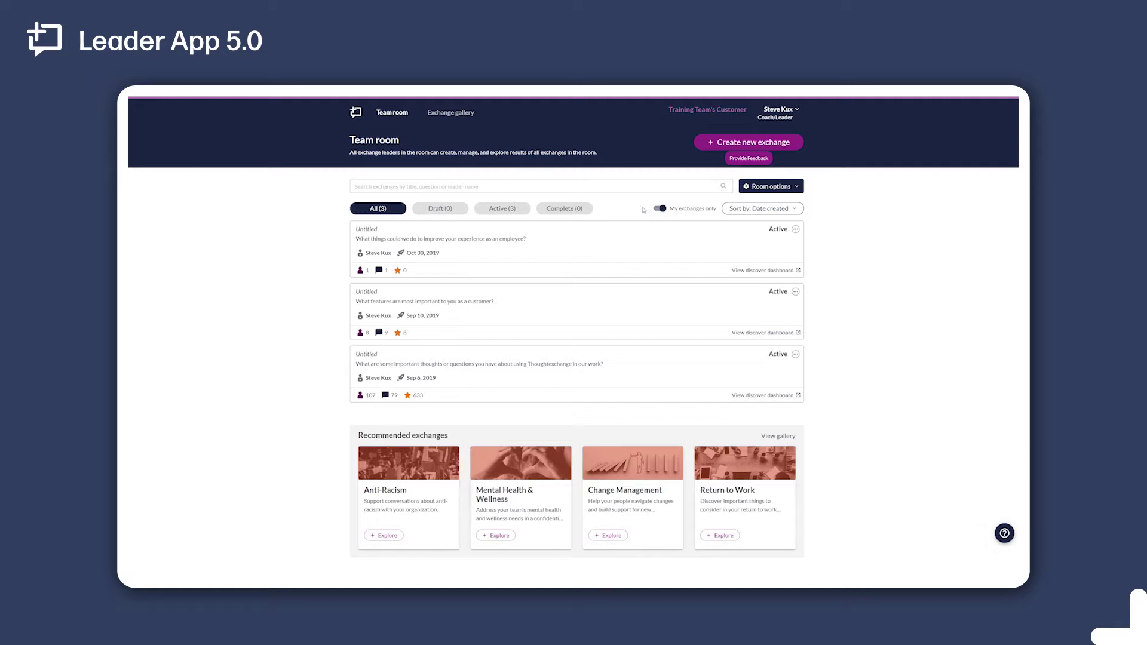
click(660, 208)
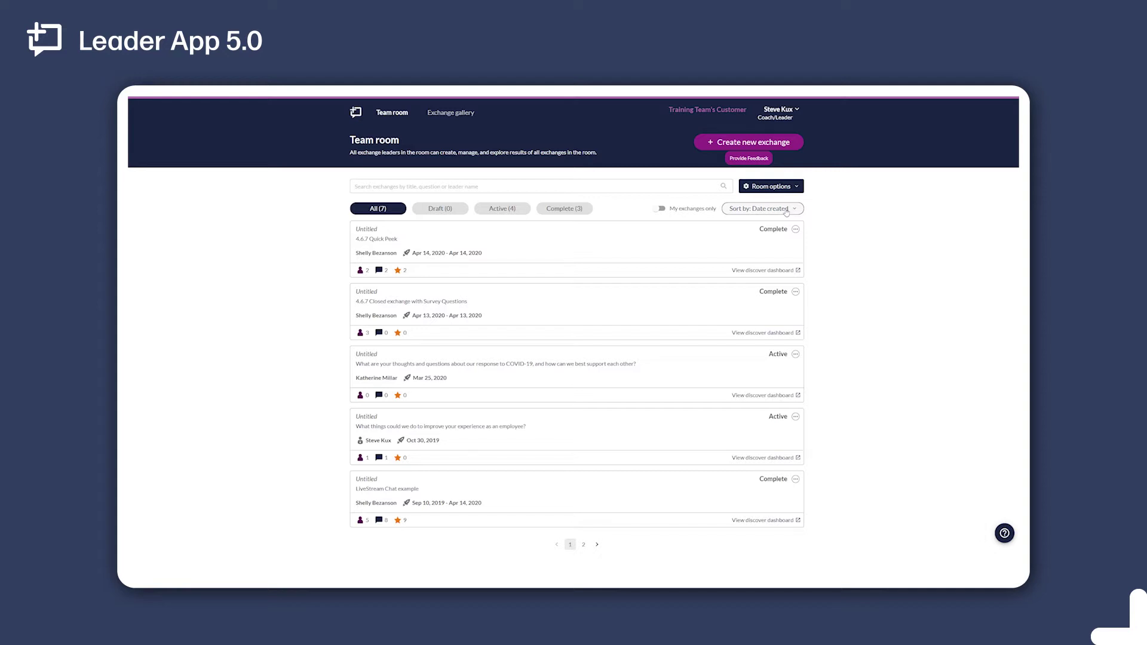
click(785, 211)
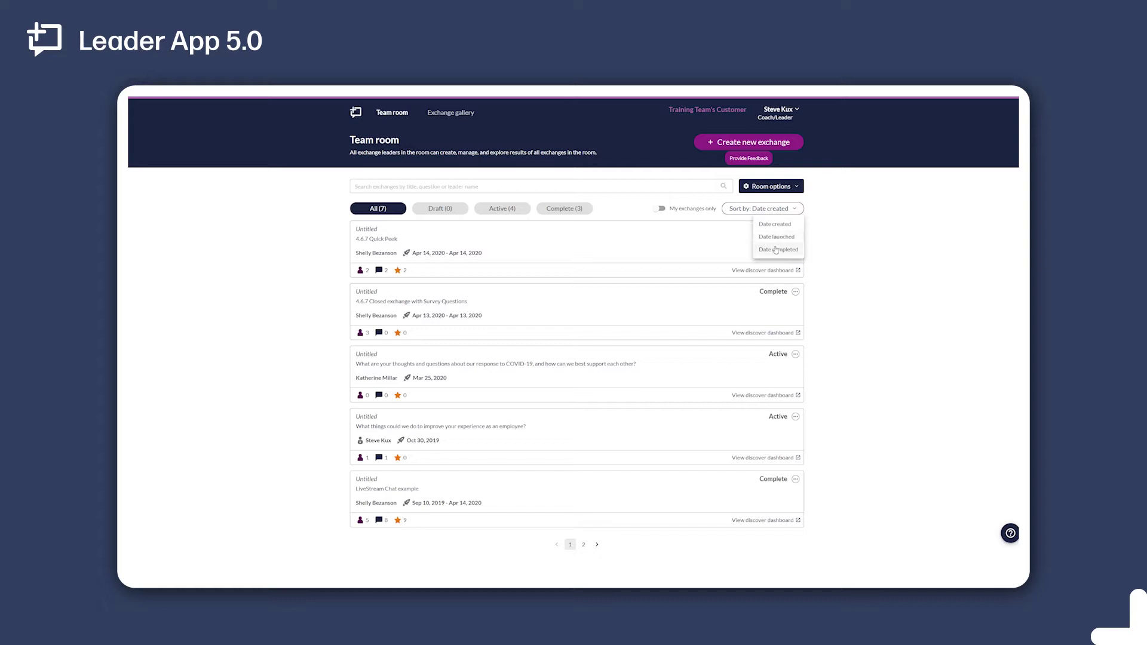
click(801, 198)
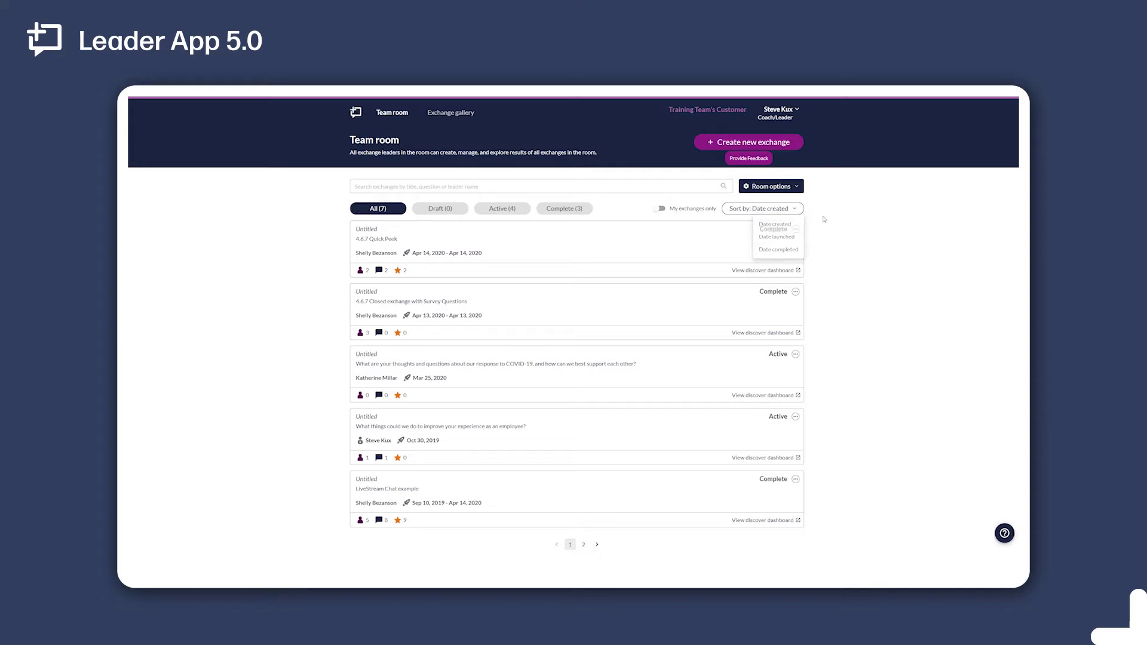
- Review the room's archived exchanges and the actions available for the archived exchange "xx"
click(795, 190)
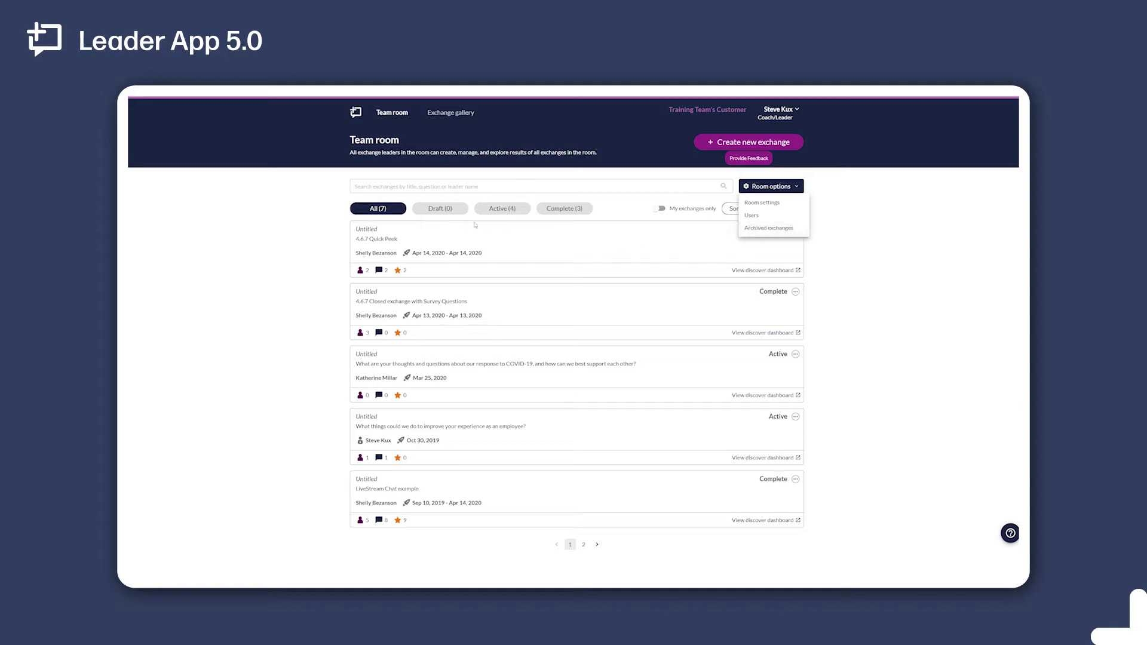
click(770, 228)
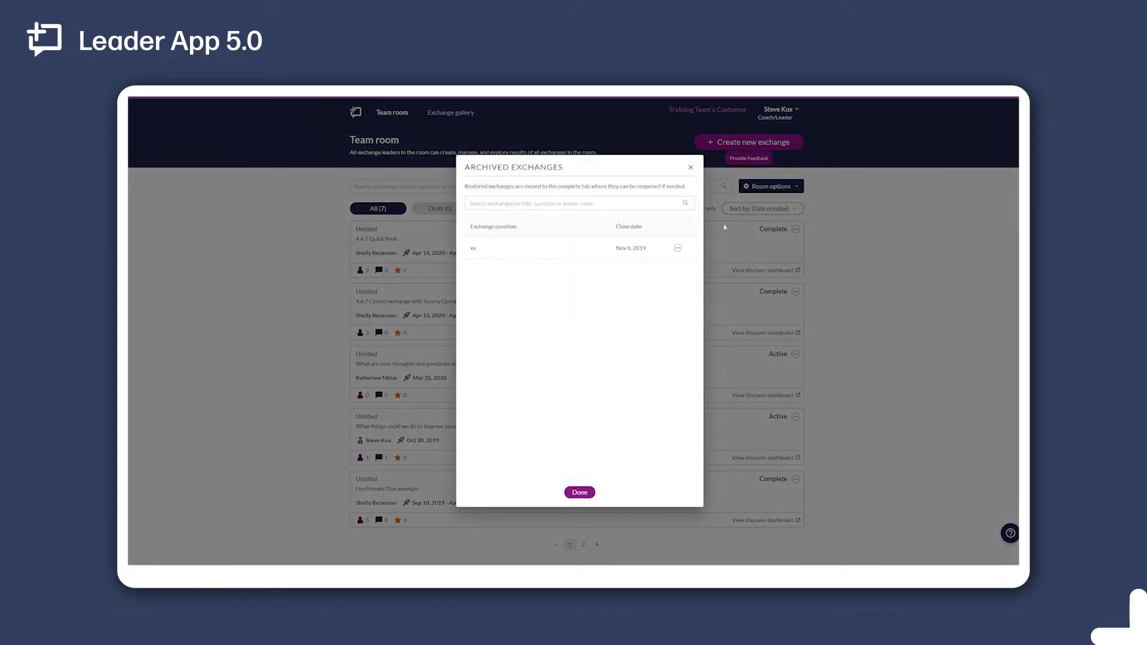
click(677, 248)
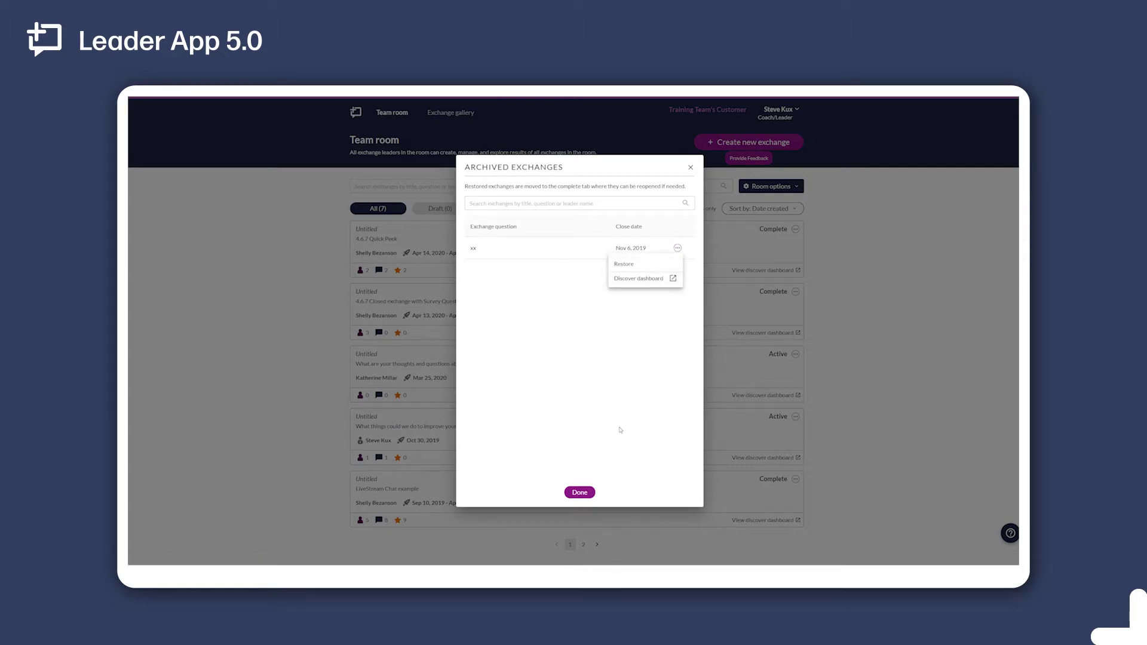
click(691, 168)
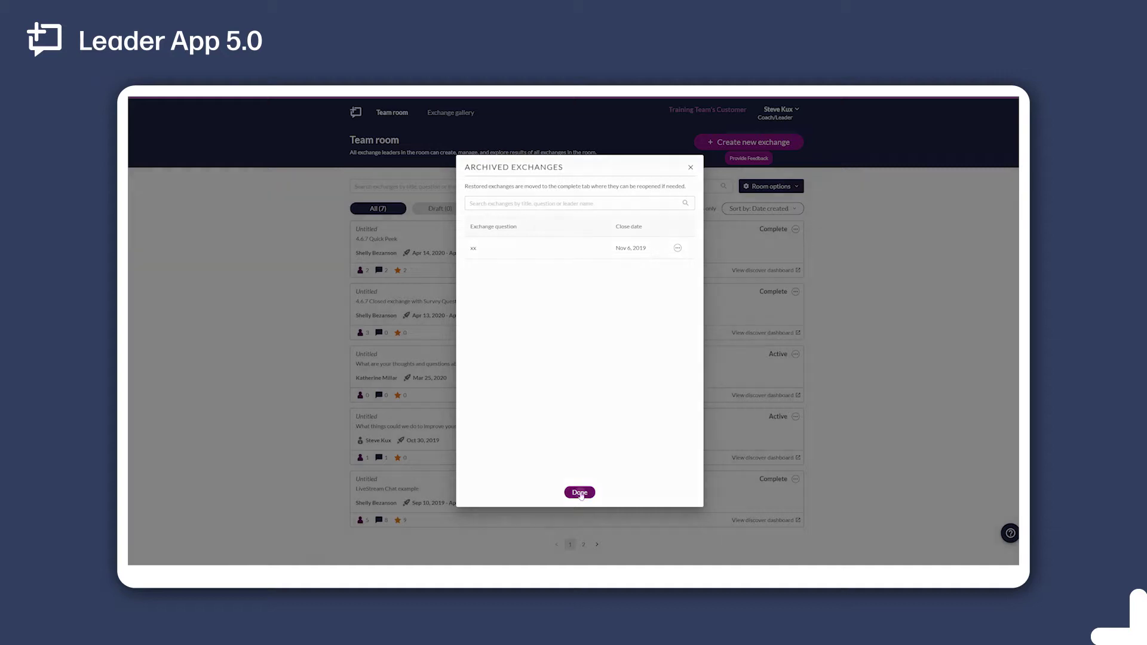
- Look through the account options and the list of organizations without switching organization
click(793, 110)
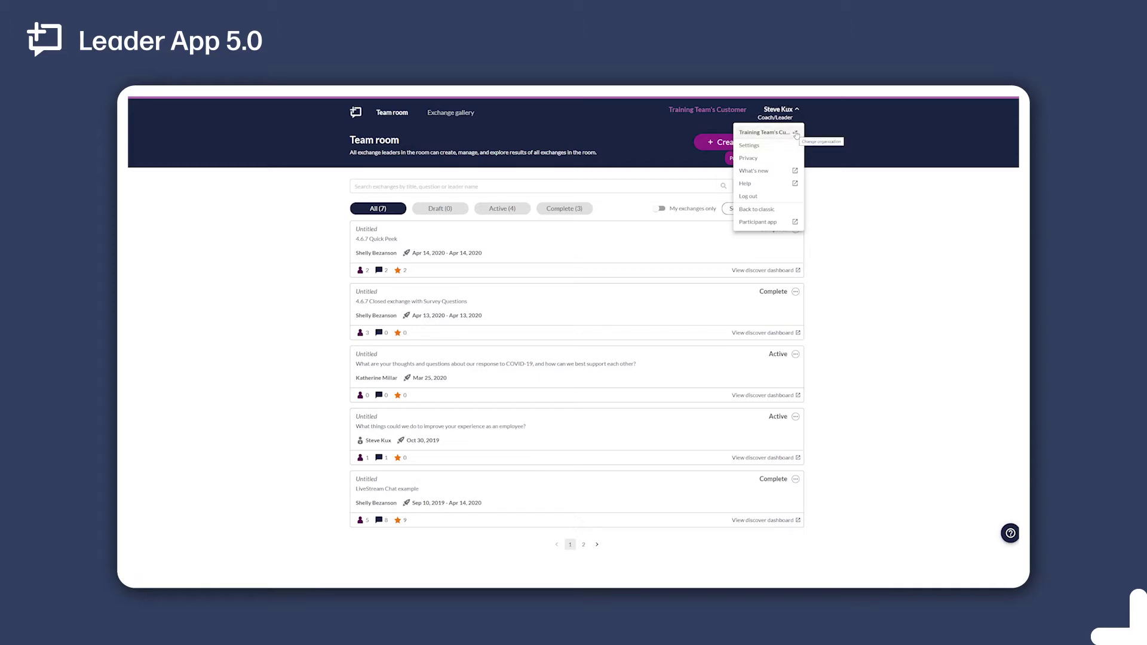
click(770, 132)
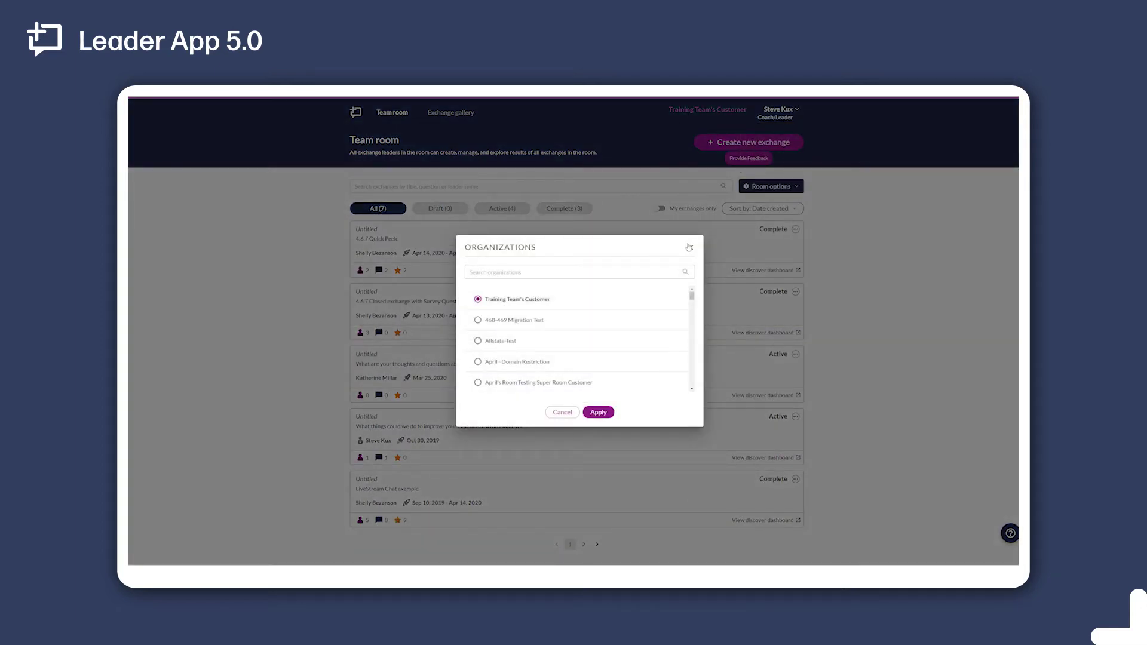
click(689, 248)
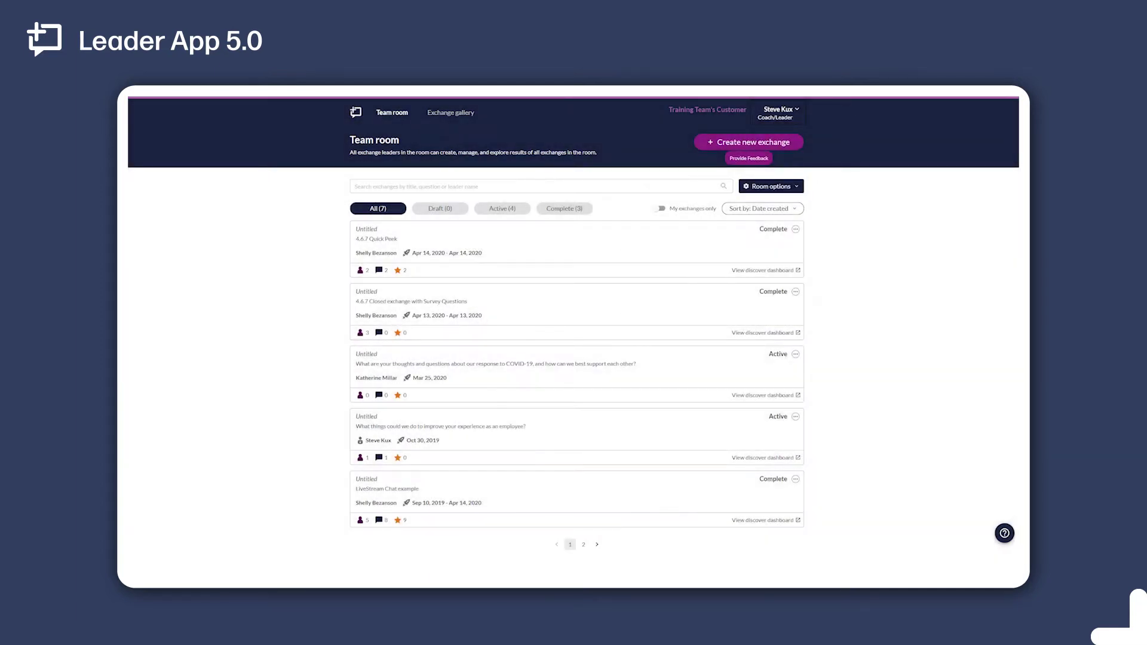
click(793, 113)
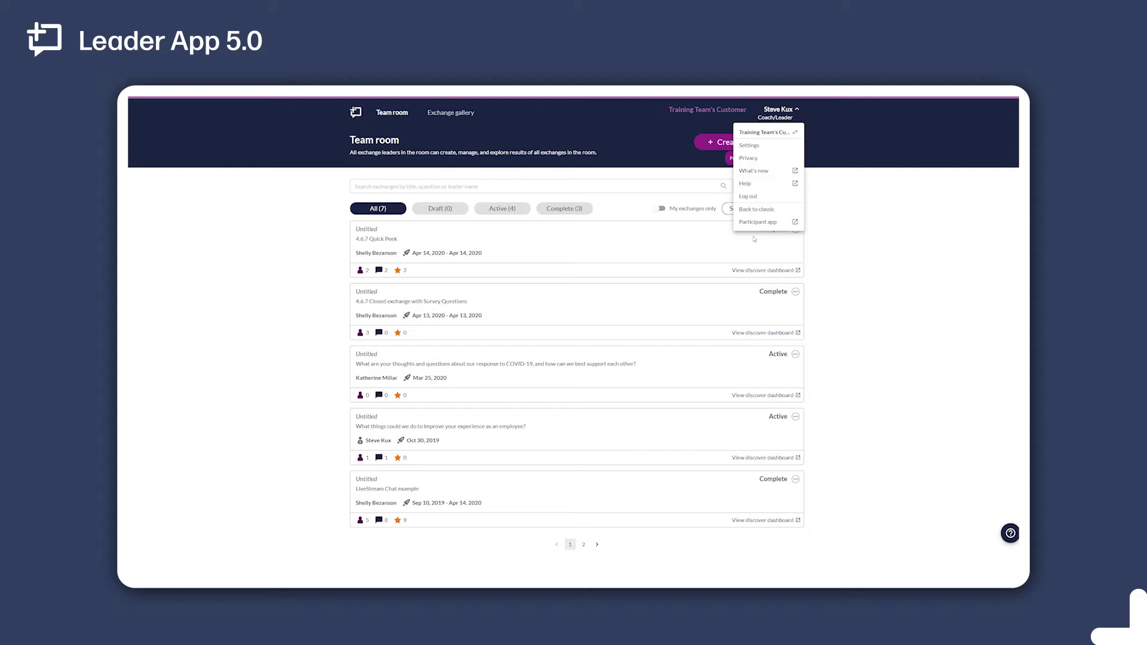
click(844, 263)
- View the recommended exchanges and the feedback form without submitting any feedback
scroll(673, 359, down, 5)
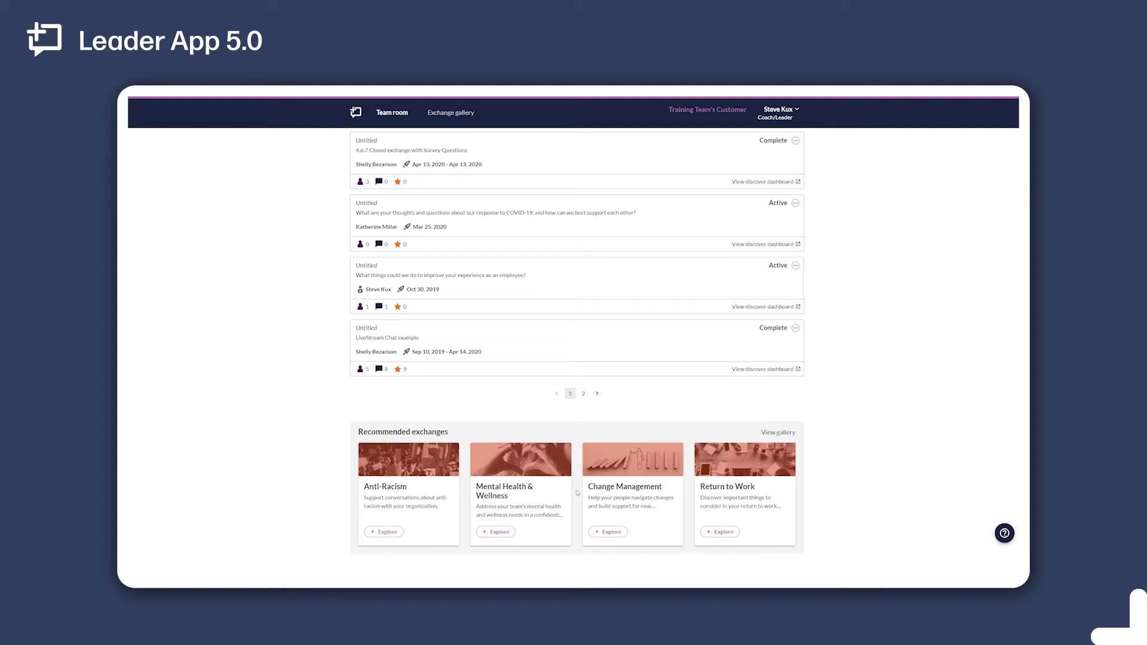
scroll(876, 233, up, 3)
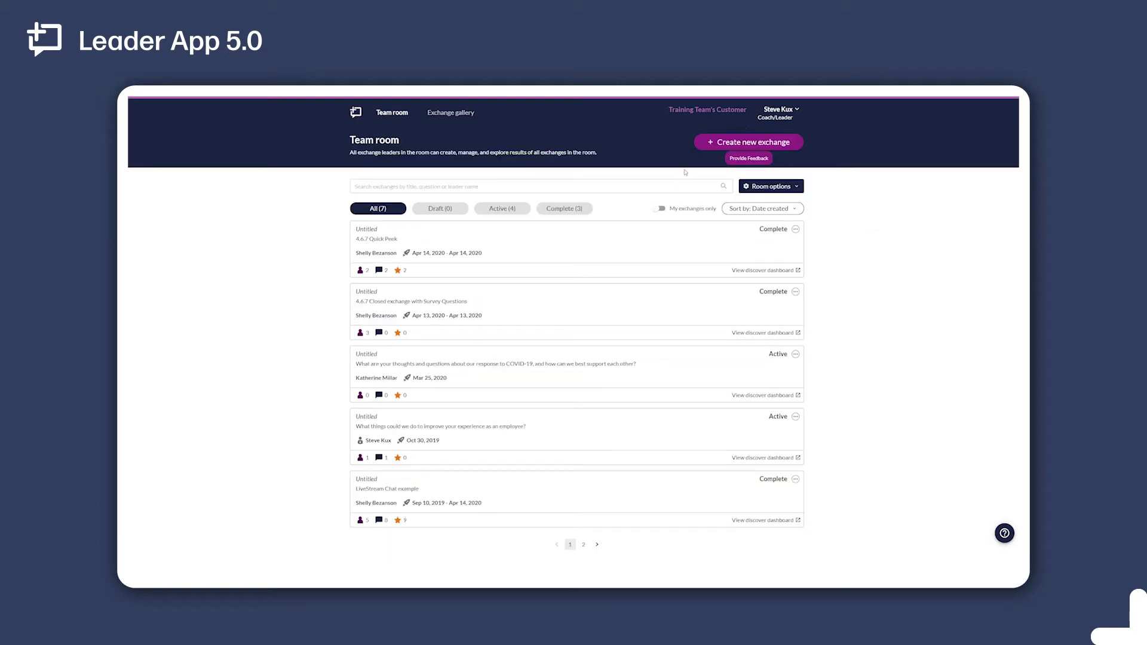
click(755, 159)
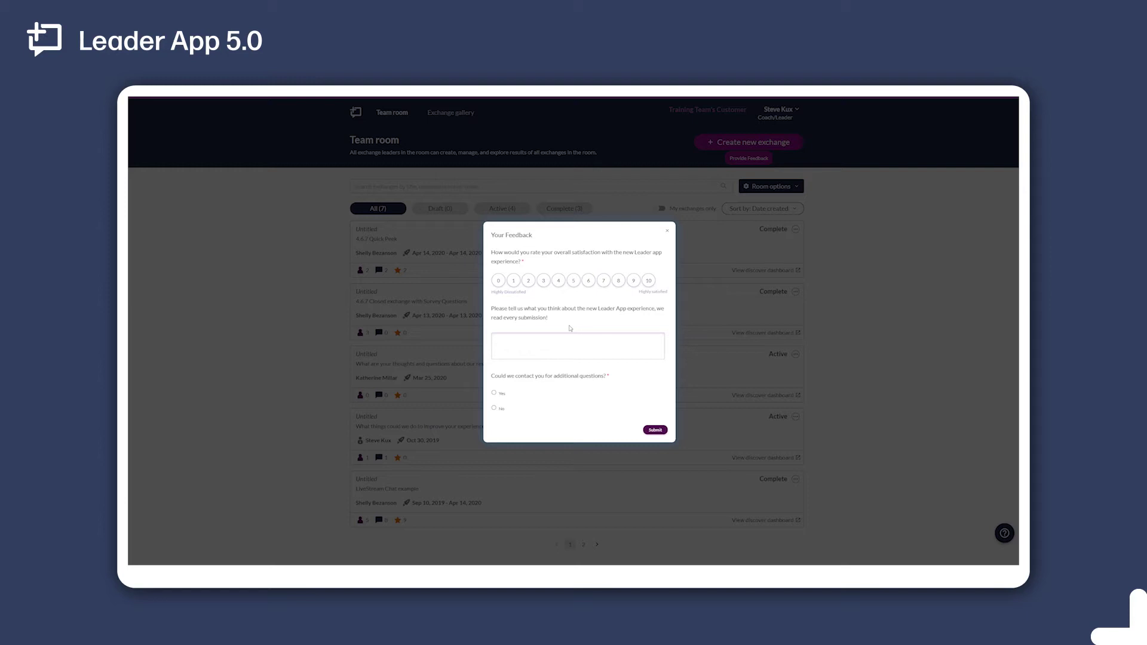
click(669, 232)
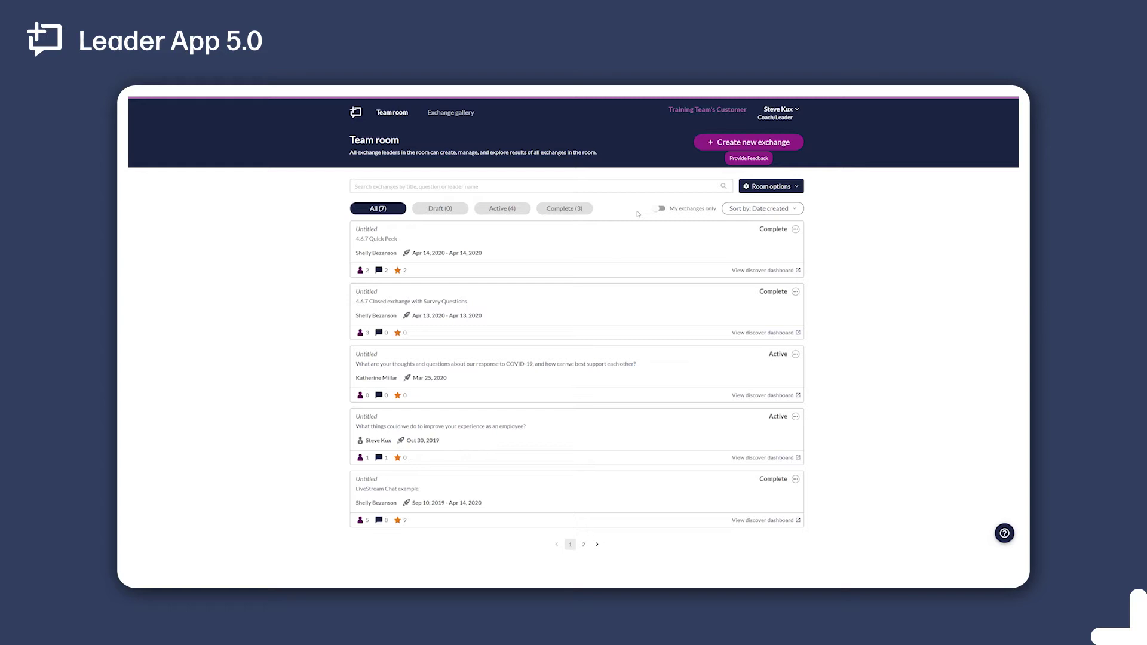
- Start a new exchange and inspect its question and introduction fields
click(741, 144)
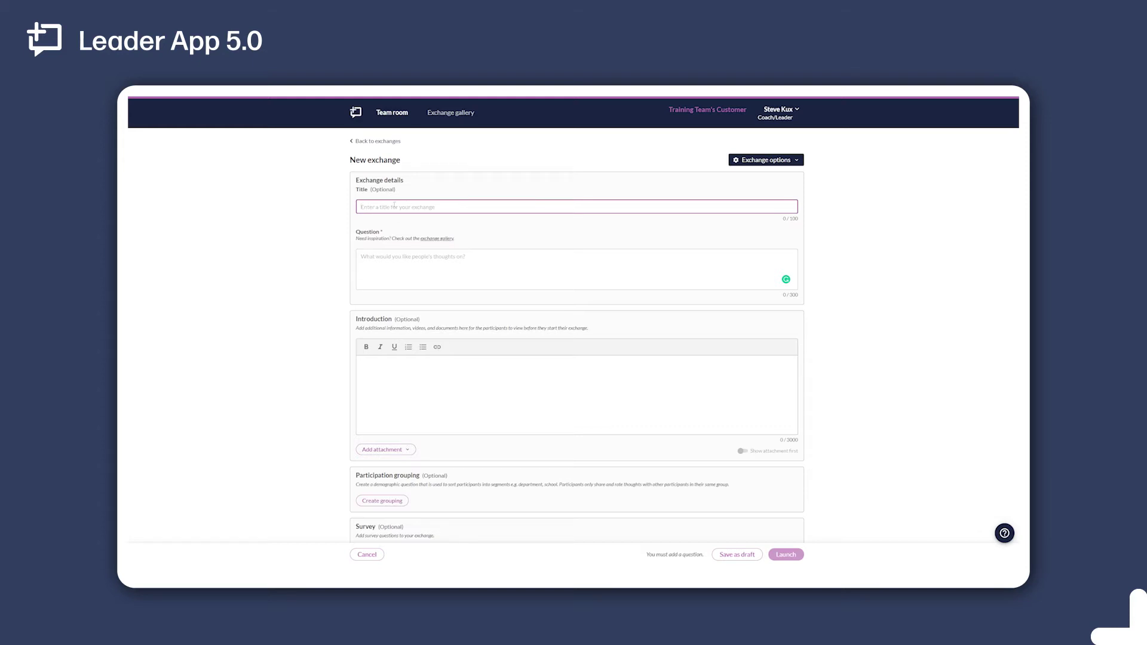
click(436, 255)
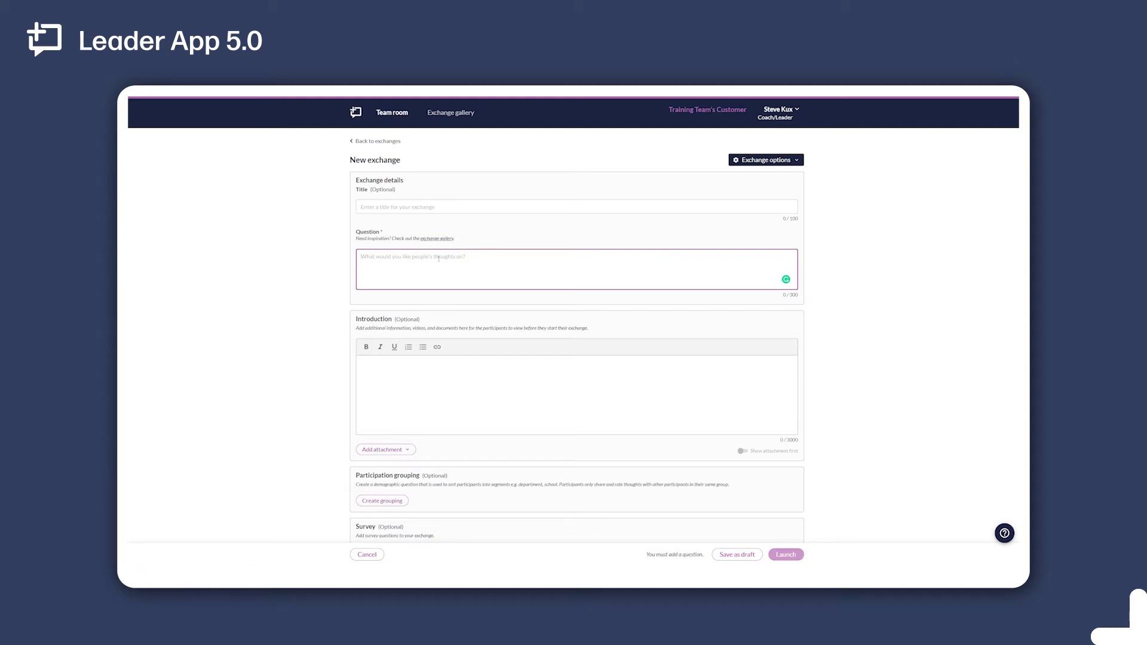
scroll(462, 365, down, 1)
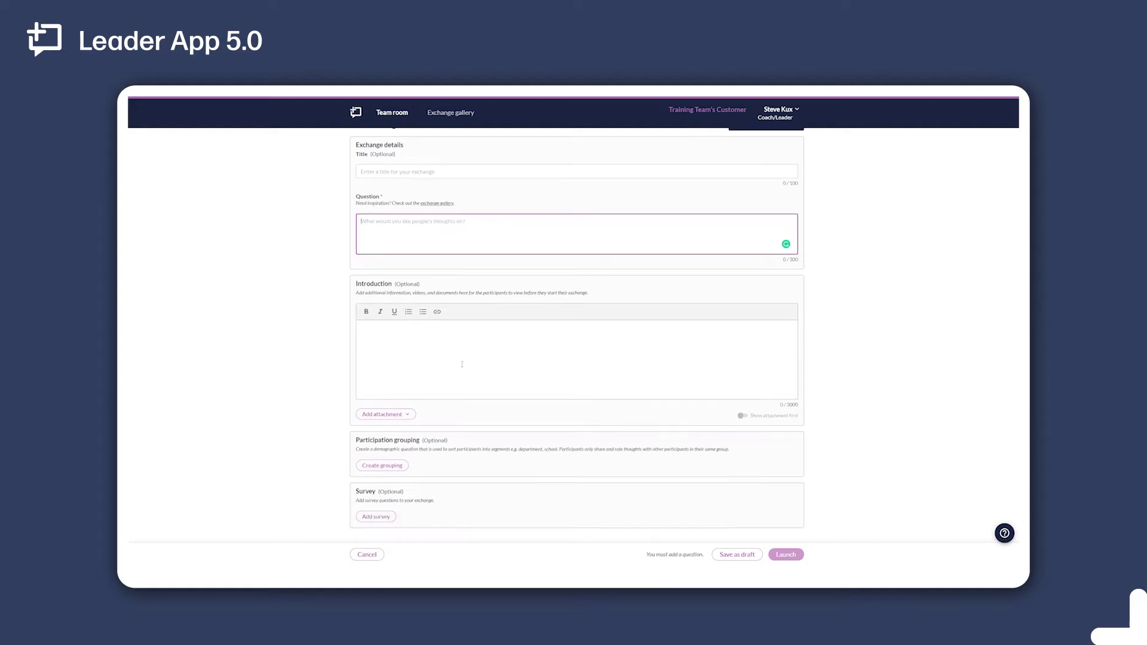
click(457, 343)
scroll(453, 325, down, 1)
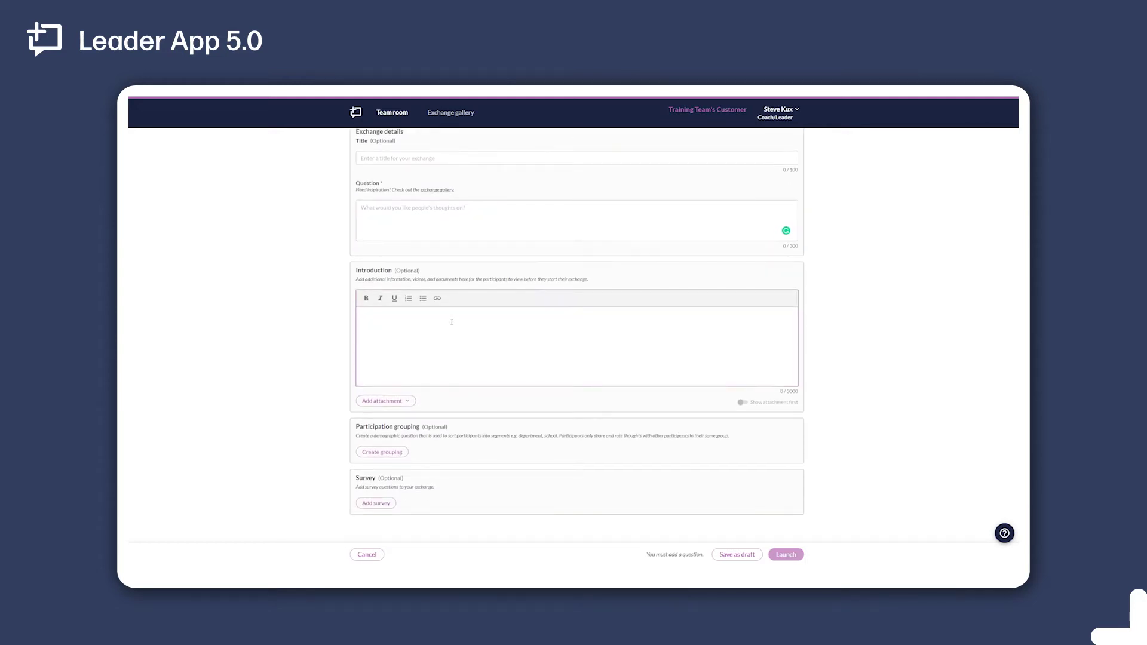
- Check which attachment types can be added to the exchange introduction
click(395, 402)
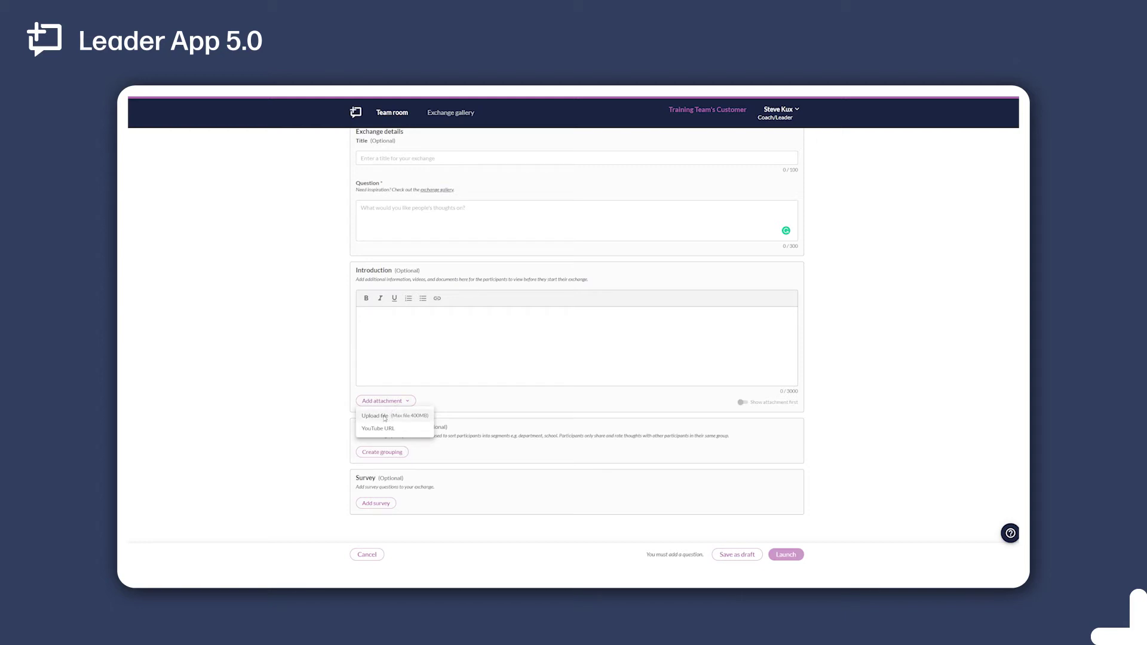
click(642, 400)
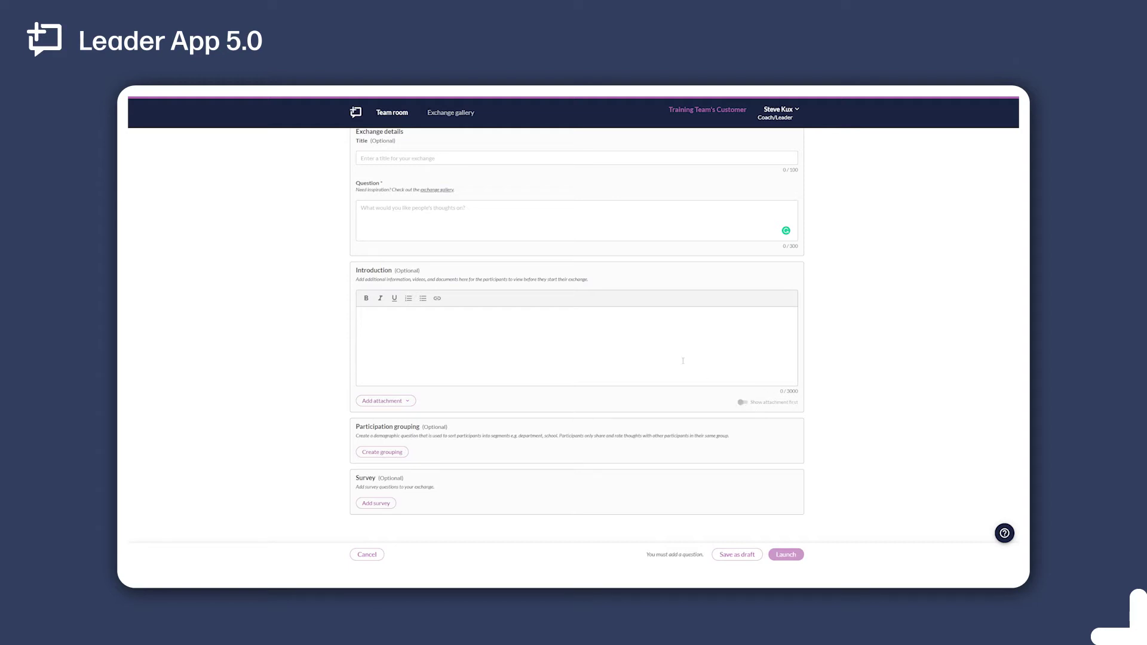
click(643, 340)
- Examine the participation grouping and survey setup forms, leaving both without adding anything
click(336, 446)
click(378, 454)
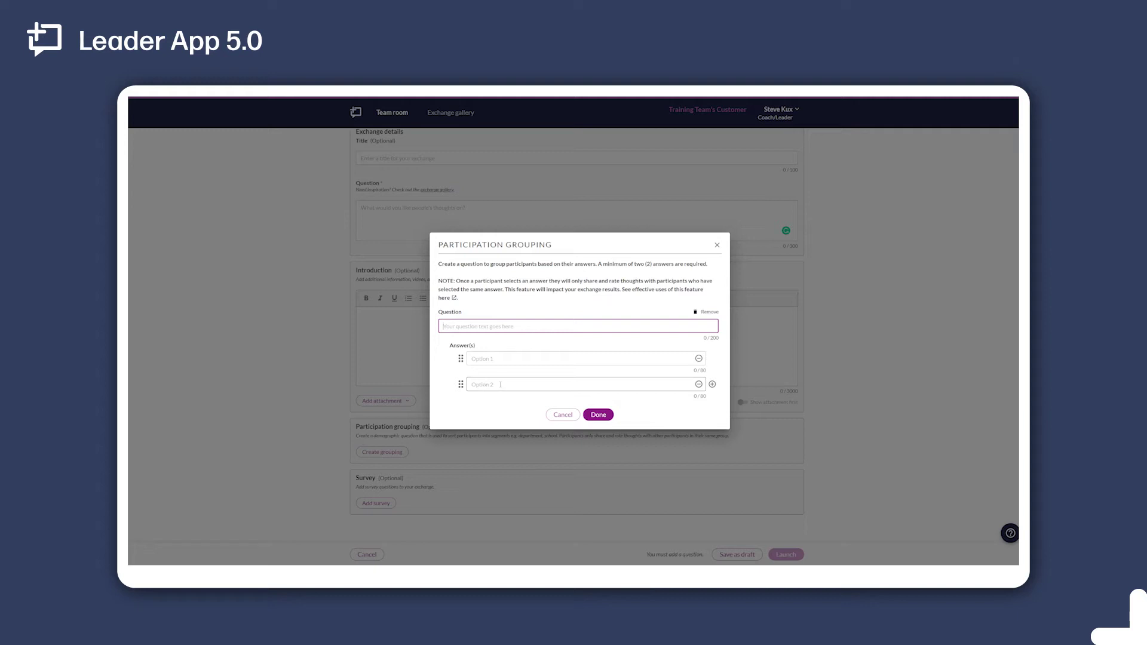
click(563, 415)
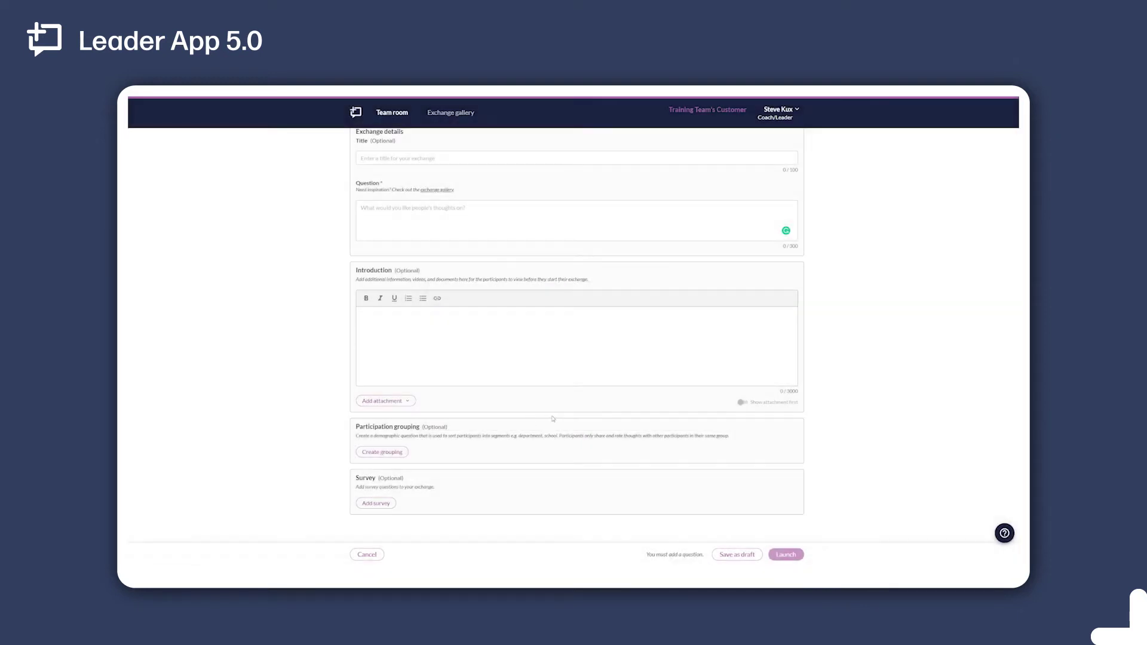
click(381, 504)
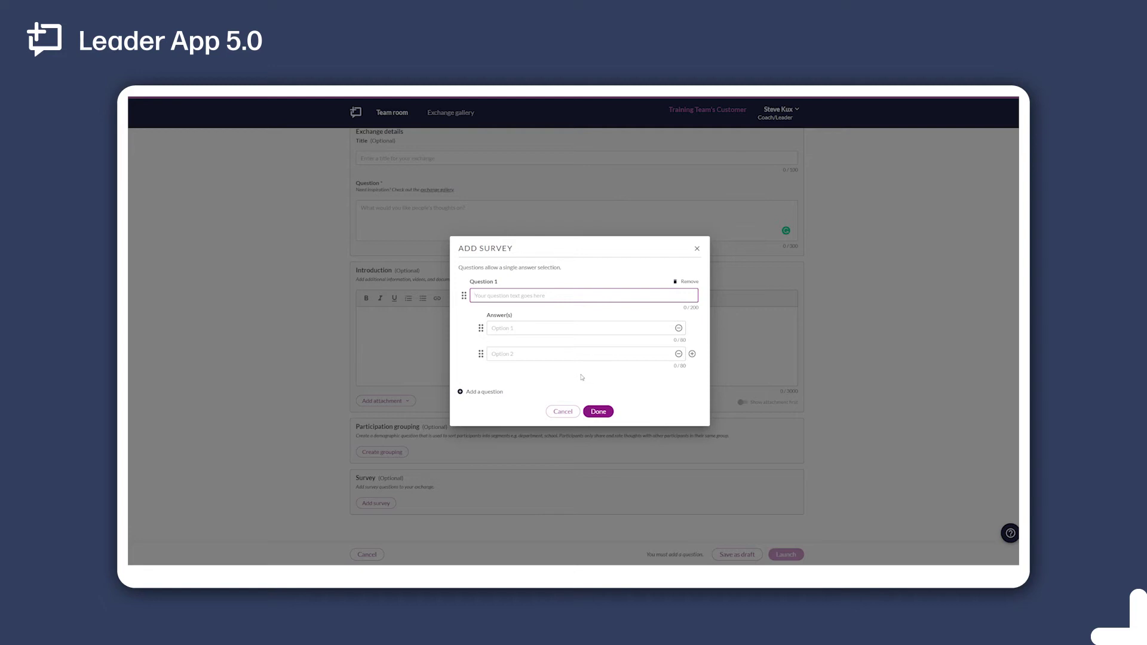
click(563, 411)
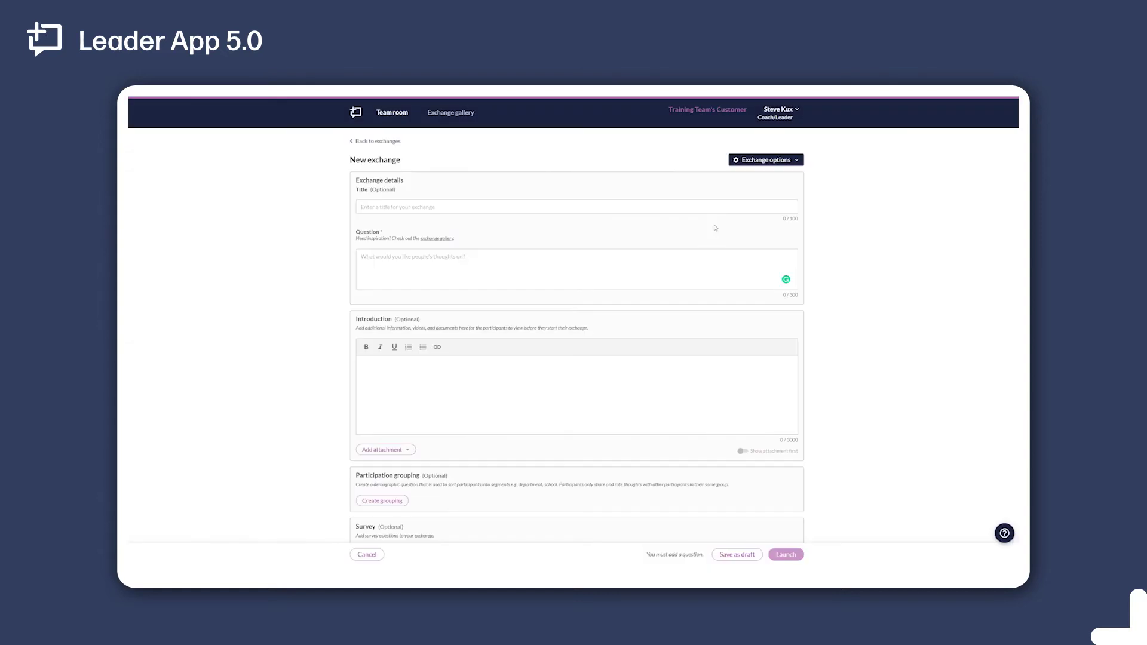
- Add Français and Español as supported languages in the exchange settings and apply them
click(786, 161)
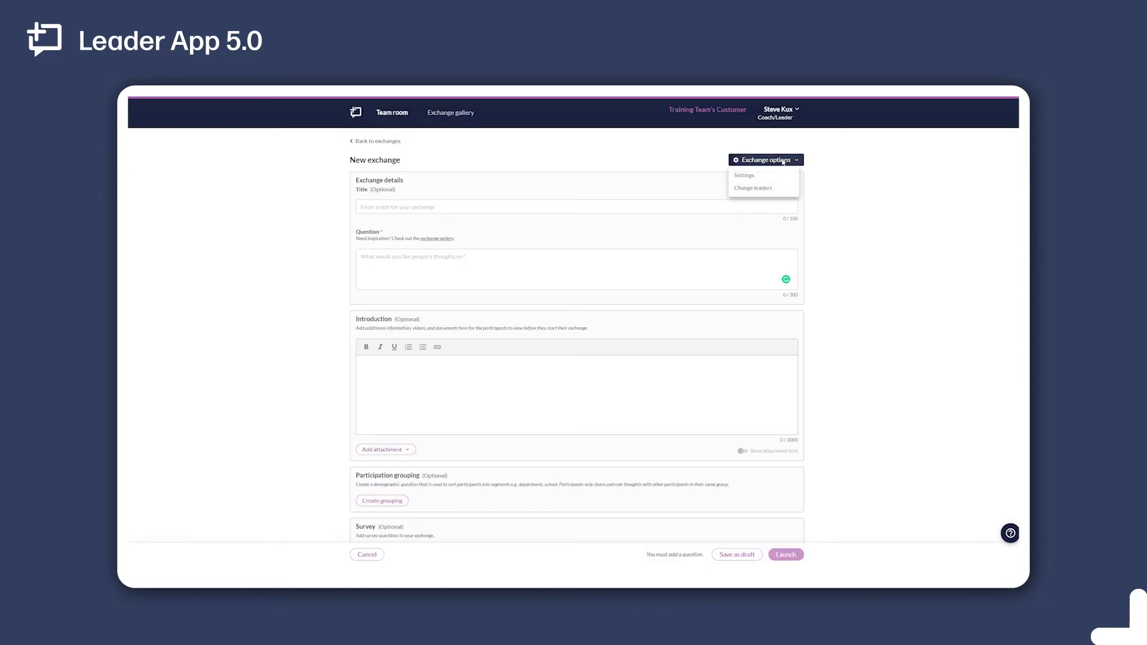
click(751, 178)
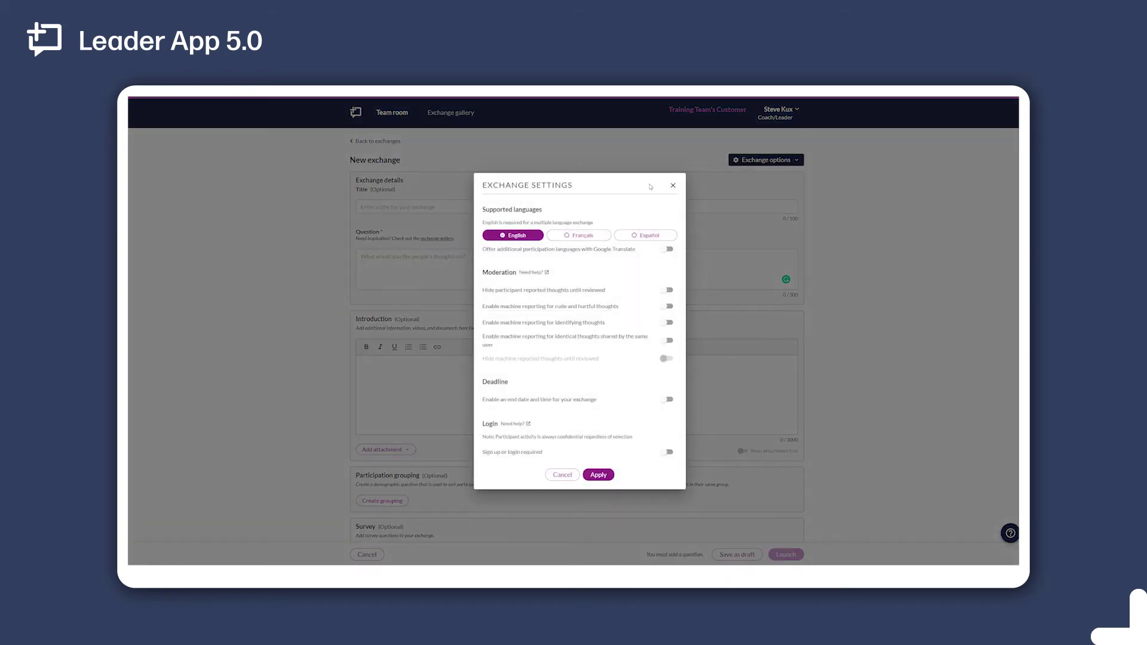
click(581, 236)
click(641, 237)
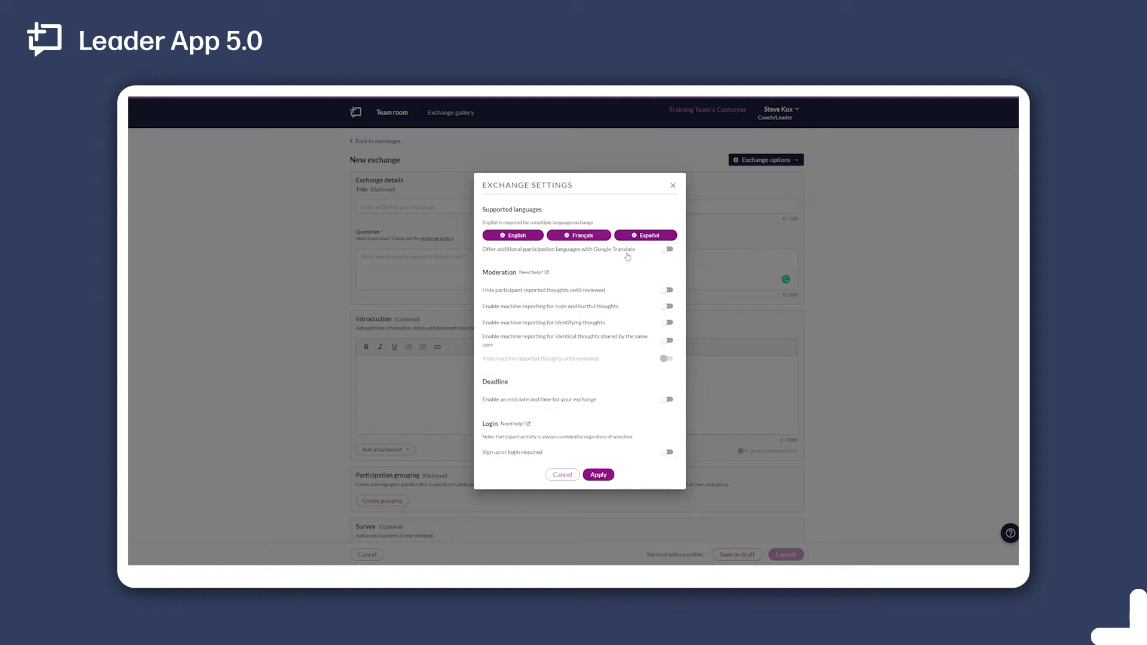
click(664, 251)
click(664, 250)
click(667, 400)
click(668, 396)
click(598, 476)
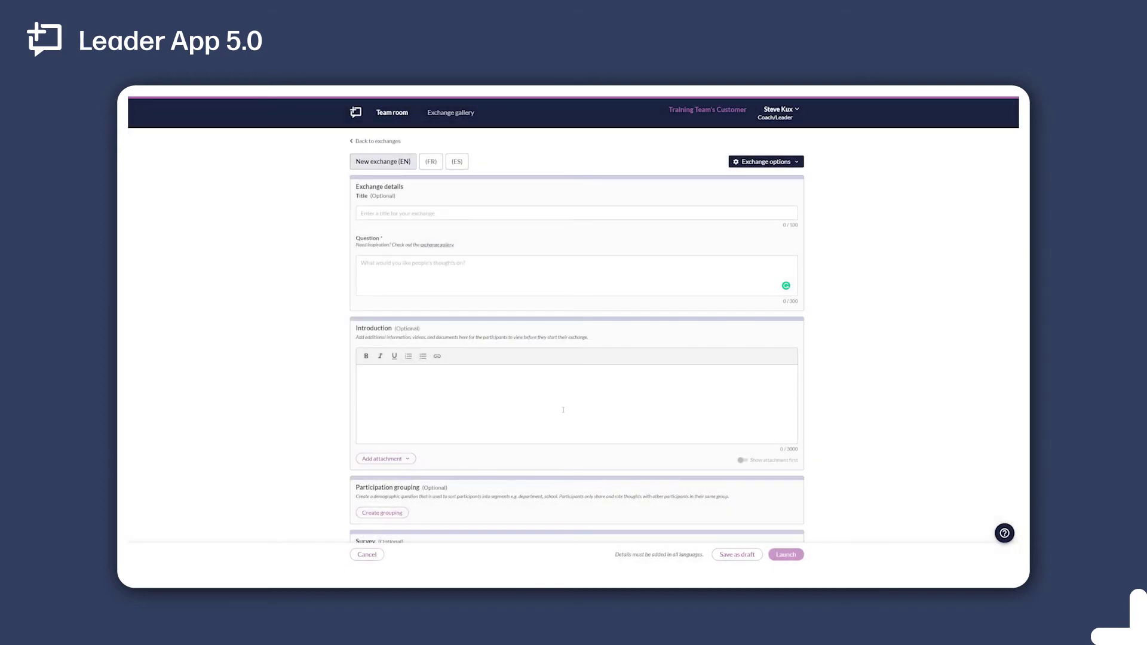
- Compare the French and Spanish versions of the new exchange and show the English reference for the French one
click(436, 163)
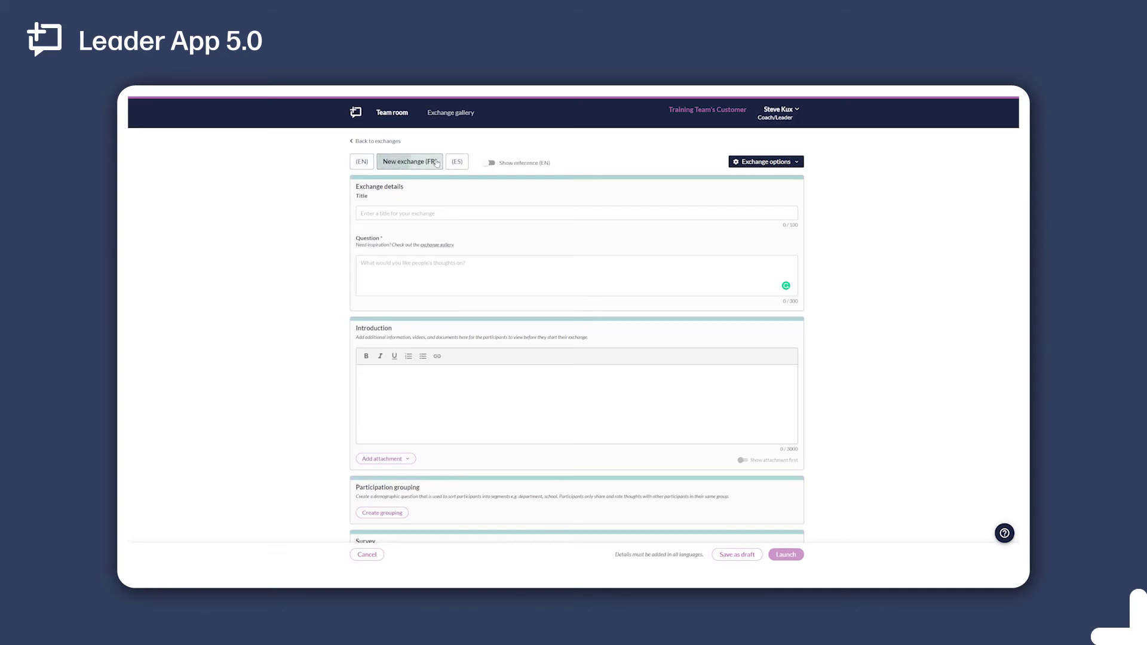
click(460, 162)
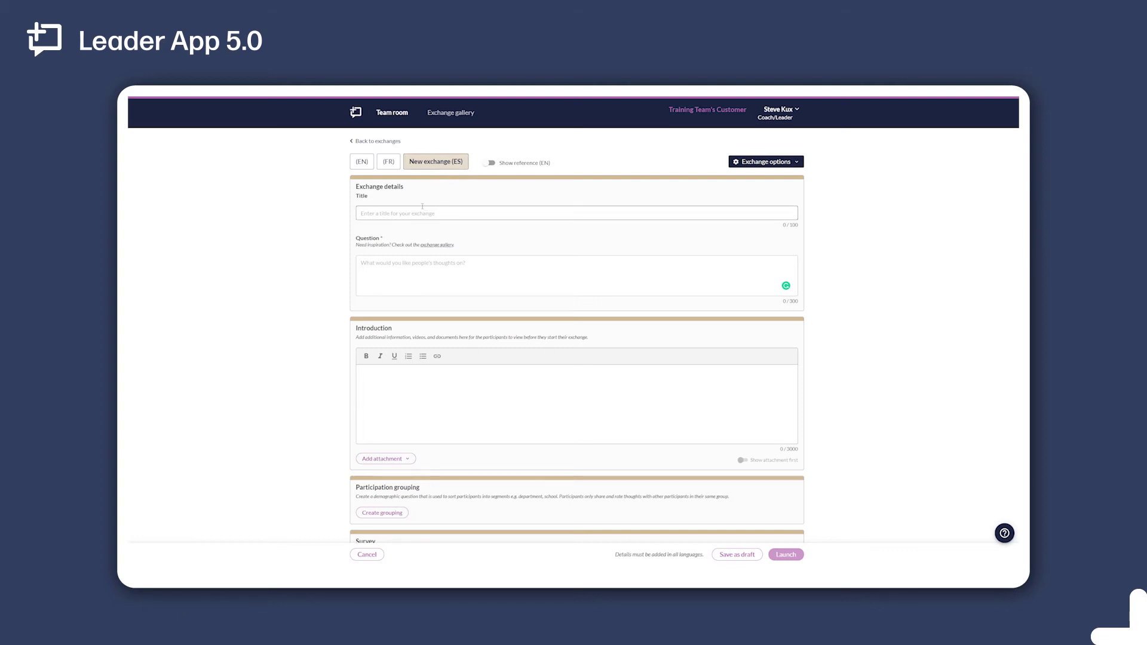
click(397, 162)
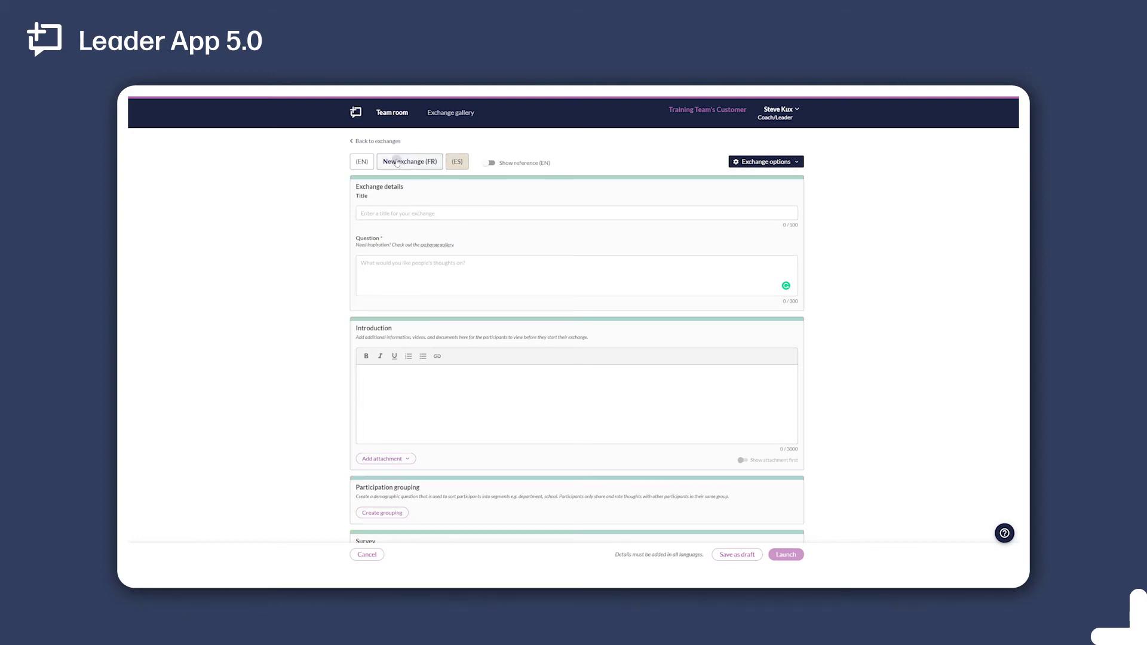
click(489, 164)
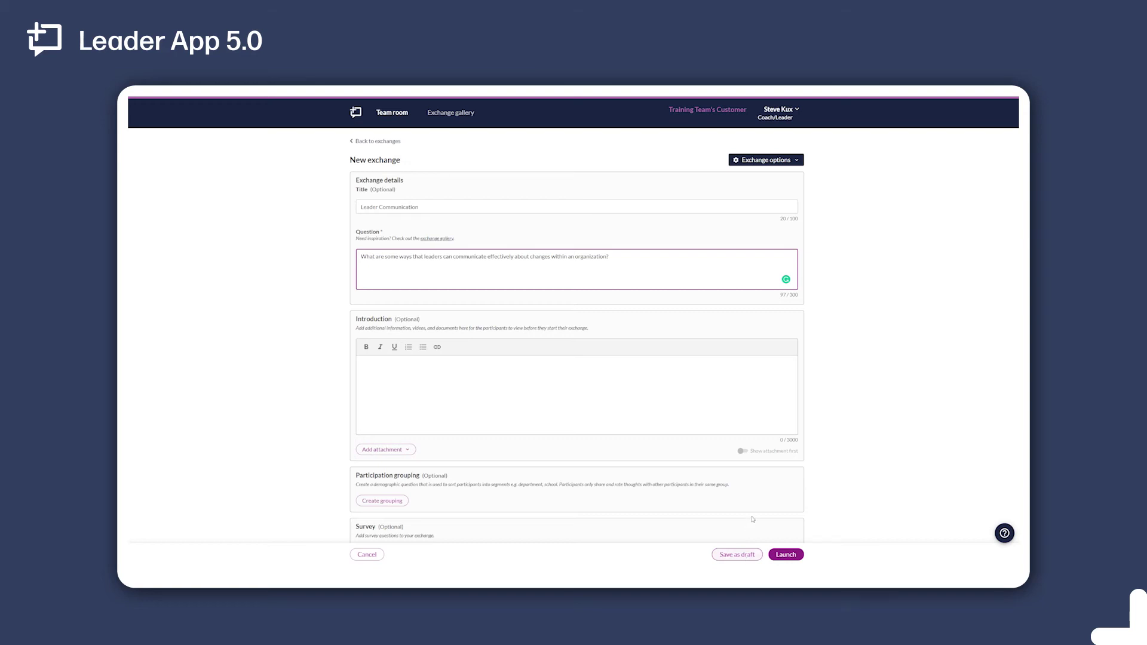
- Launch the Leader Communication exchange and proceed to inviting participants
click(786, 555)
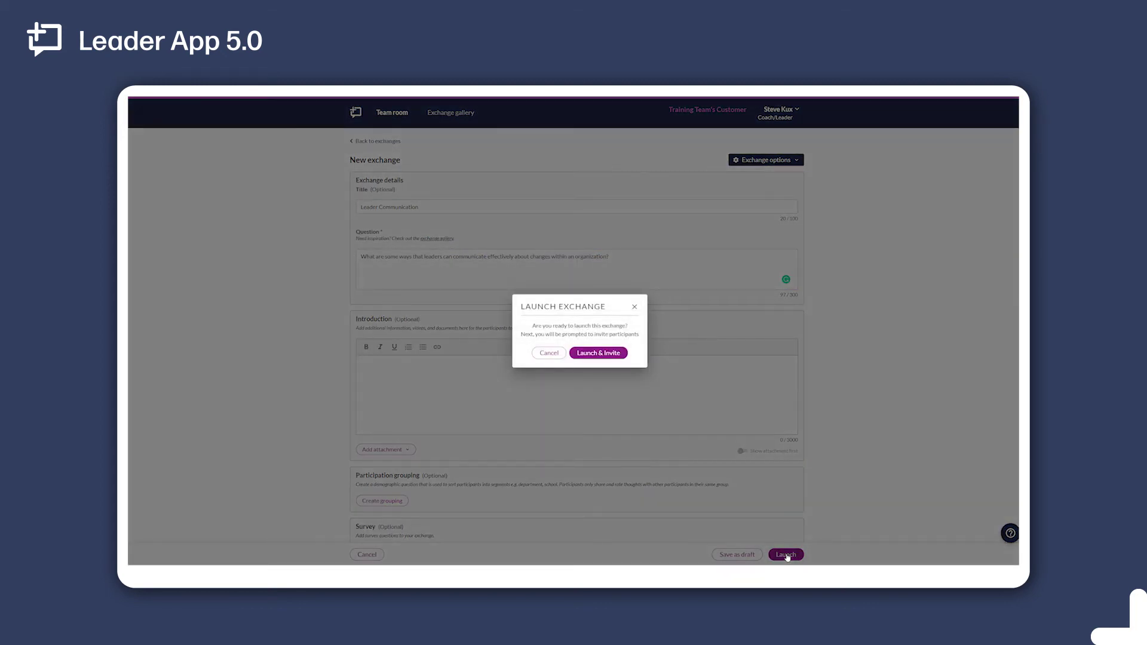
click(600, 354)
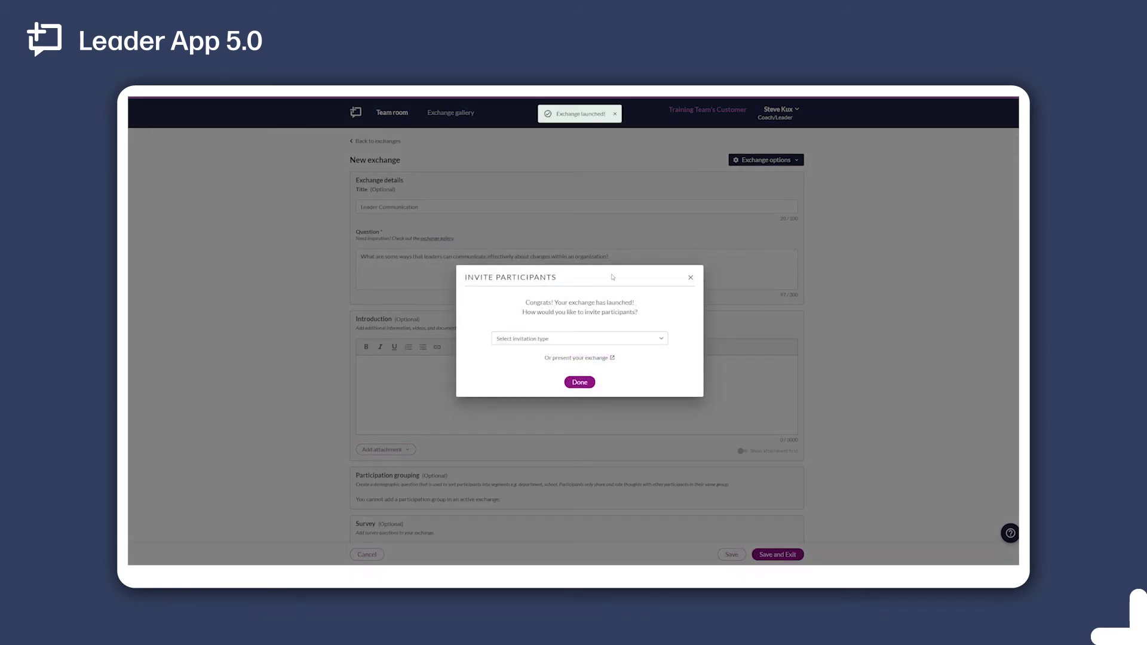
- Choose the Email (traditional experience) invitation, review and copy its text, and finish inviting participants
click(565, 339)
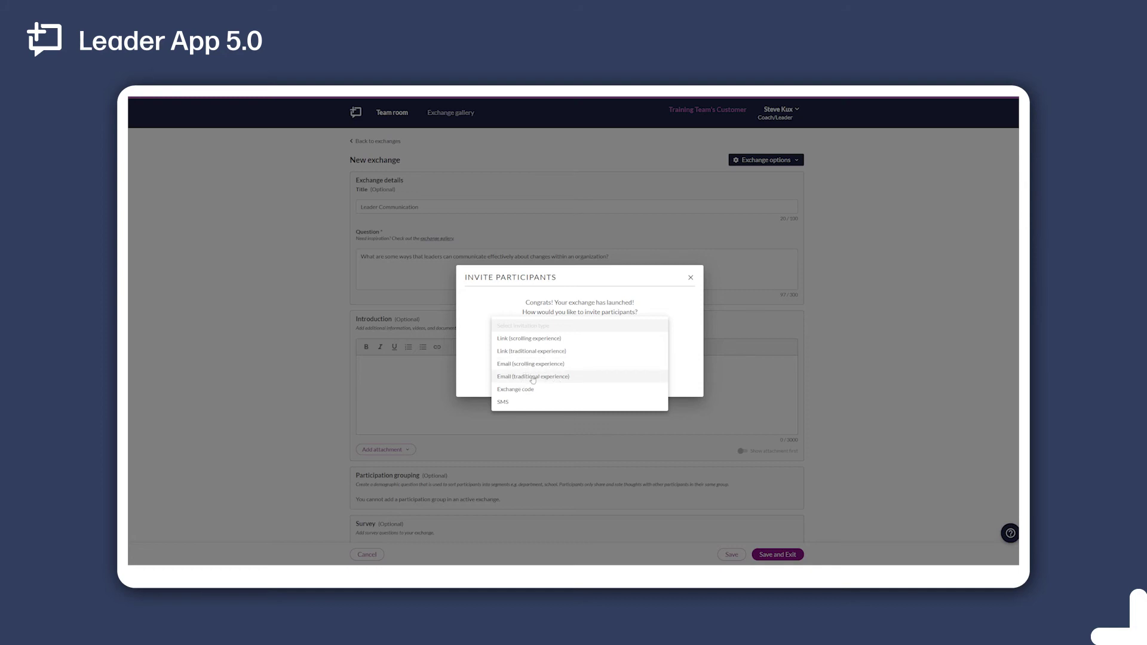
click(532, 377)
click(549, 338)
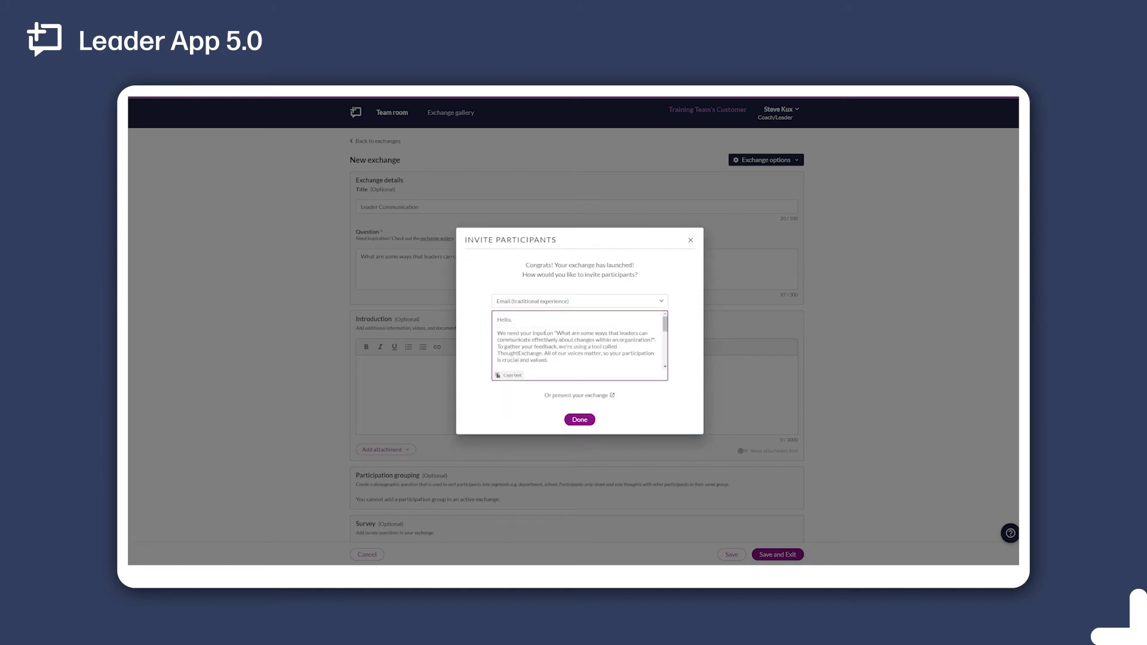
scroll(547, 335, down, 5)
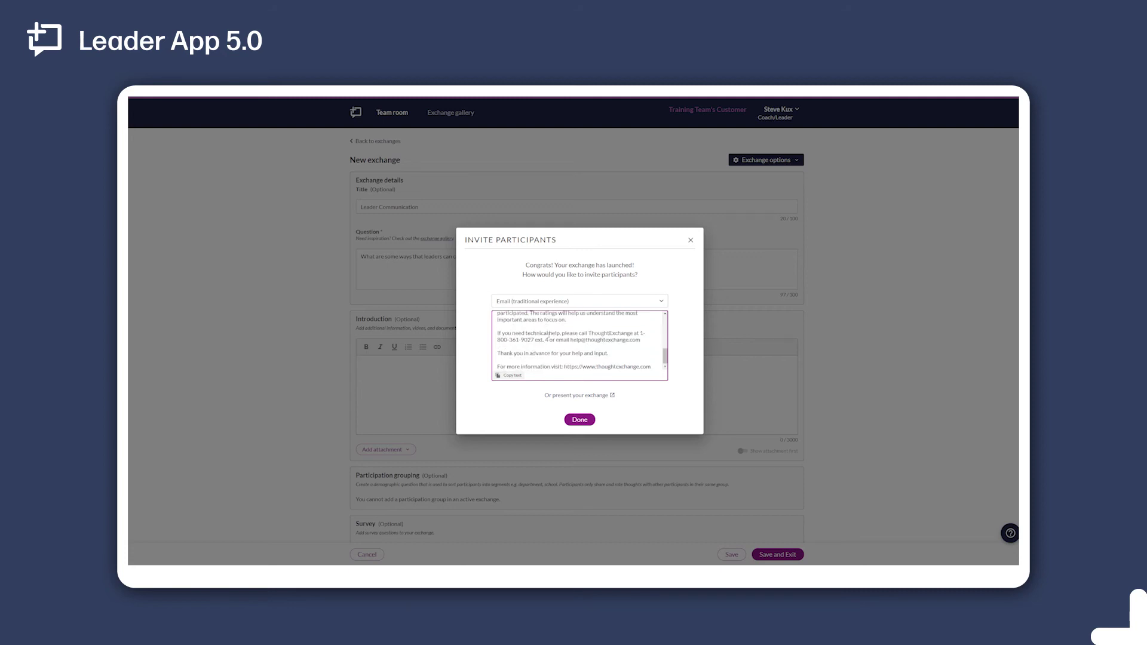
click(513, 377)
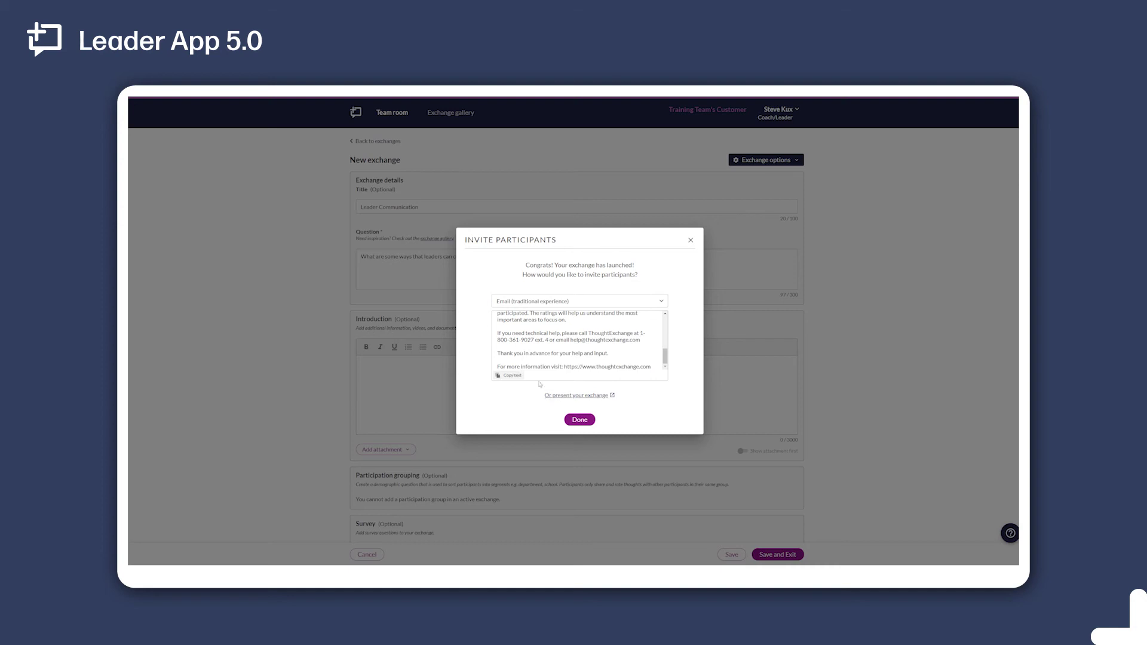
scroll(559, 361, up, 5)
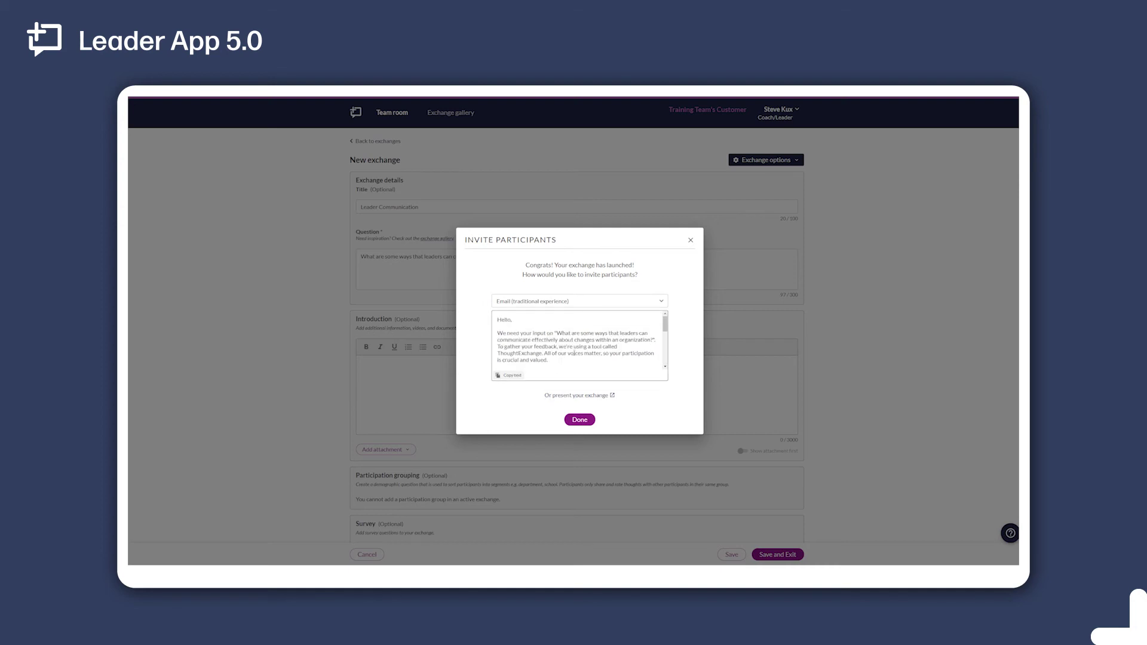
click(580, 420)
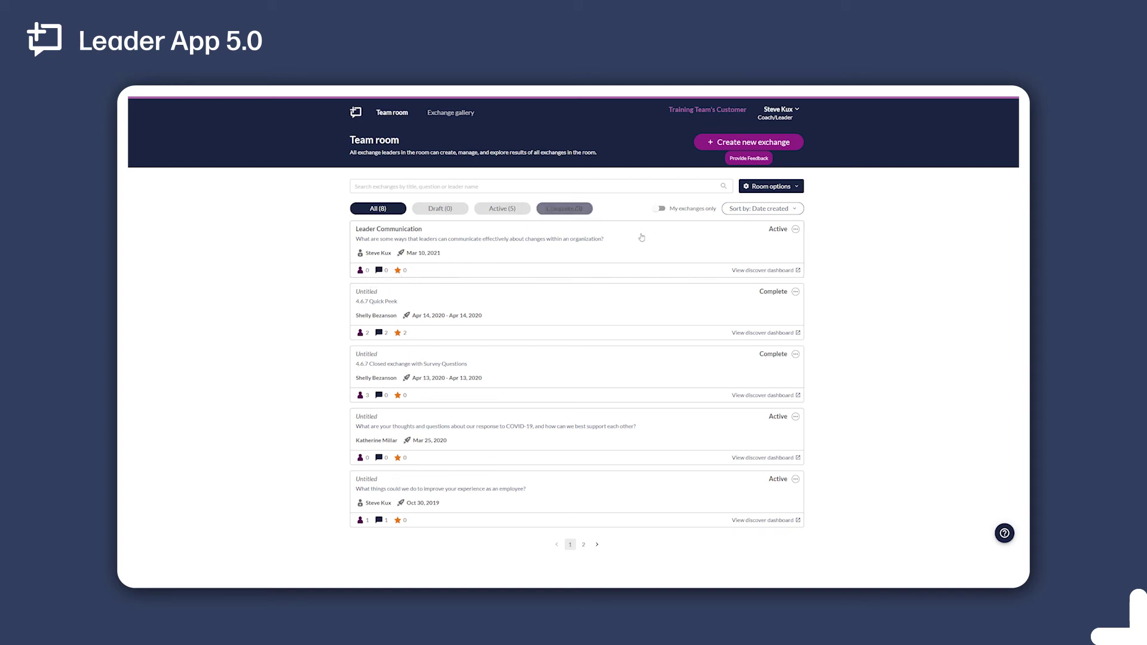
- Check which management actions are available for the Leader Communication exchange in the Team room
click(796, 231)
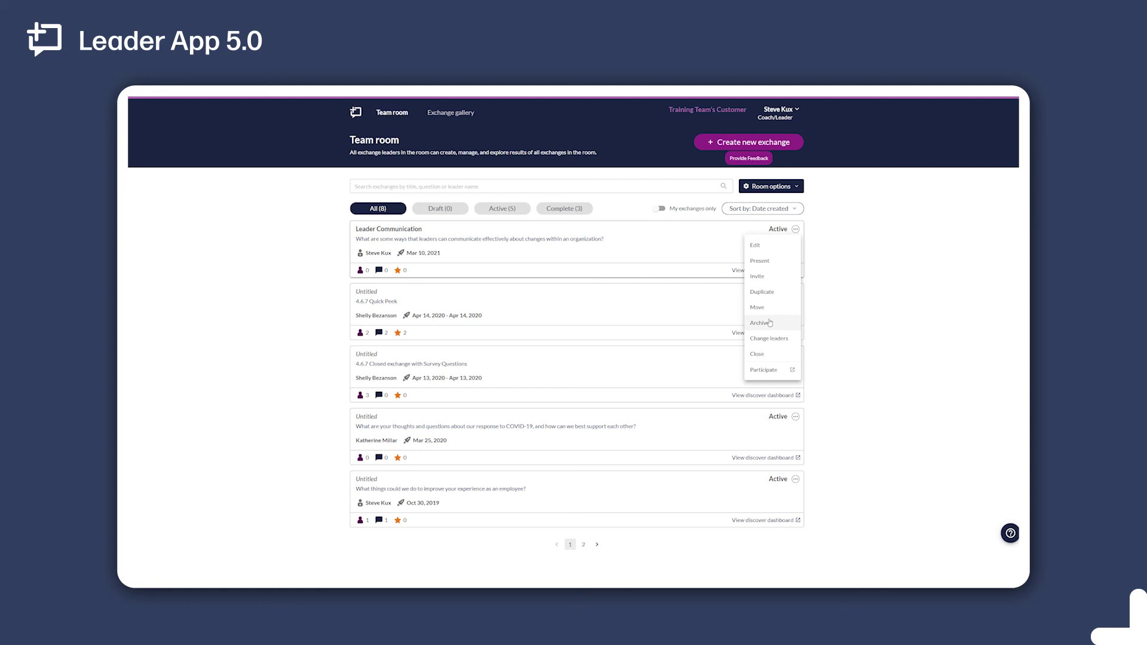
click(813, 258)
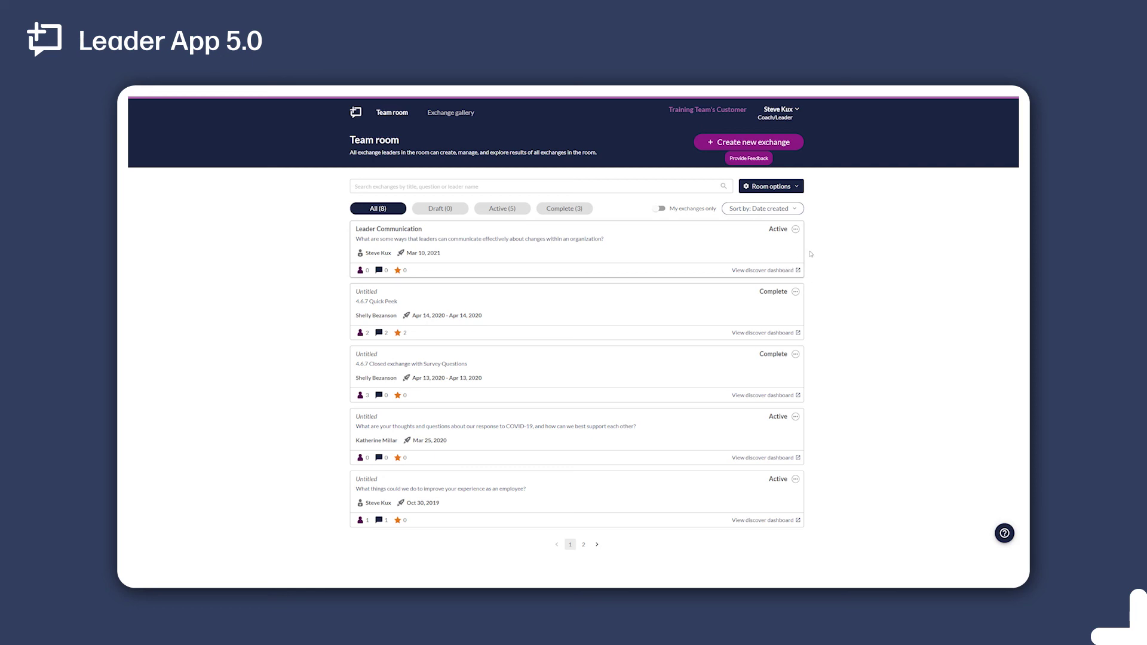
- View the help suggestions and the support contact form, and close the help window
click(1005, 535)
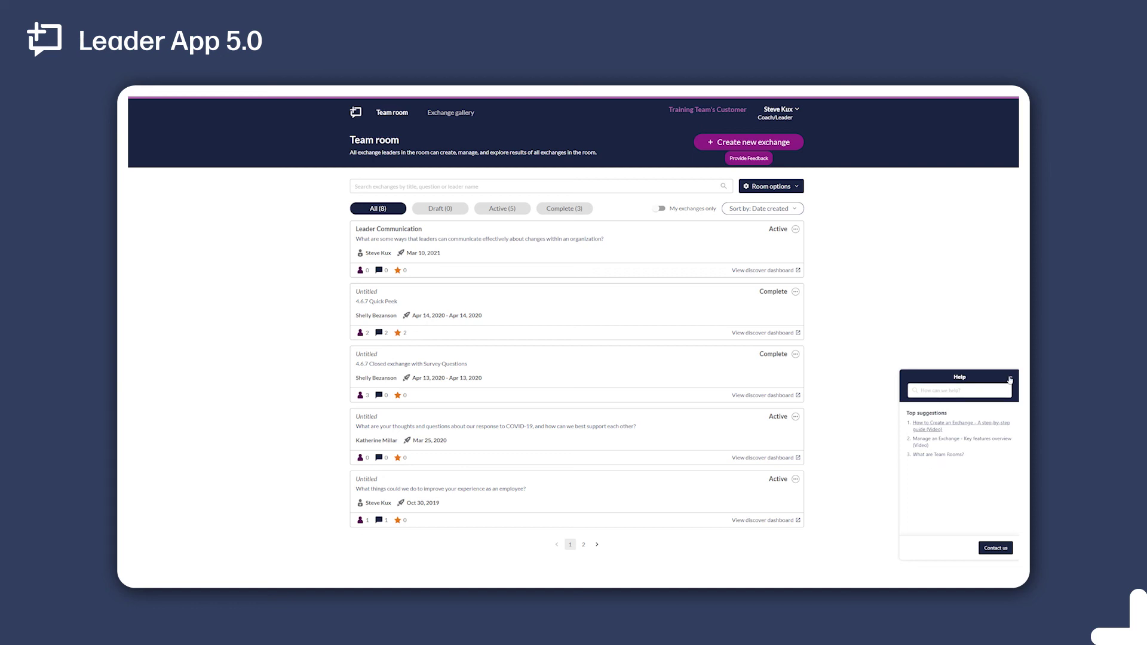
click(996, 548)
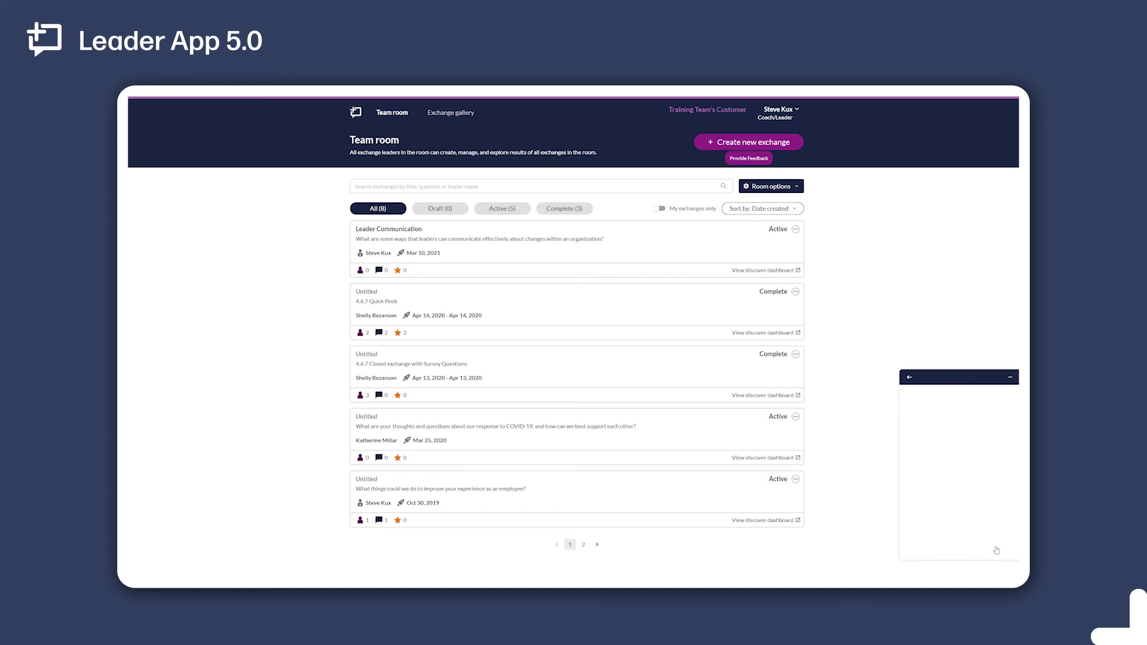
click(1011, 378)
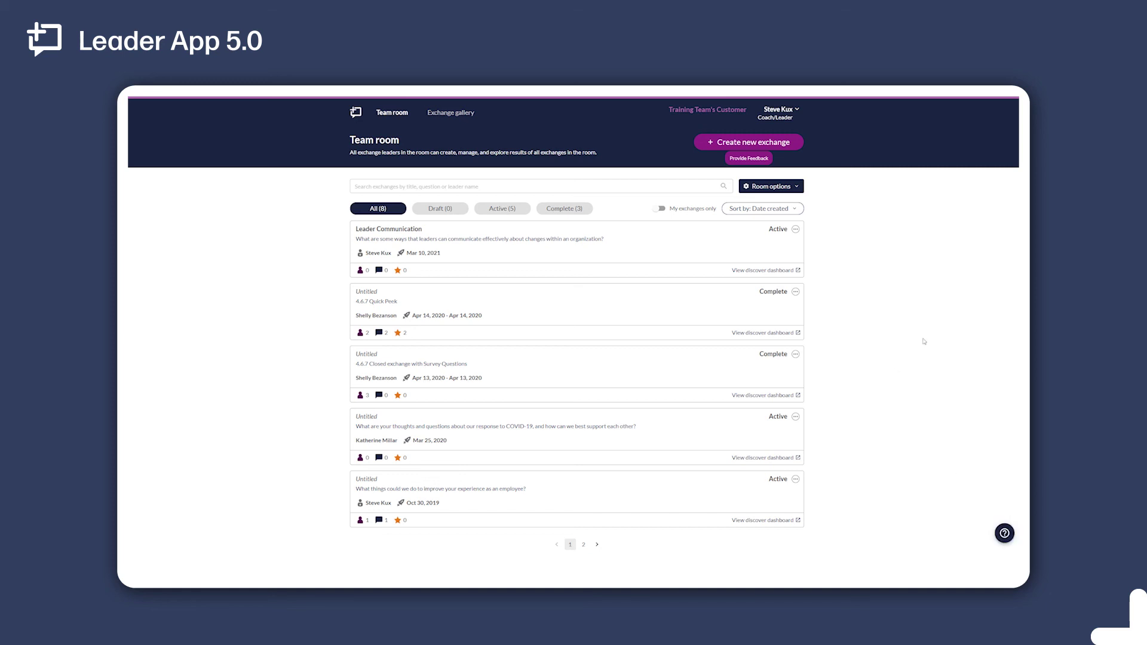